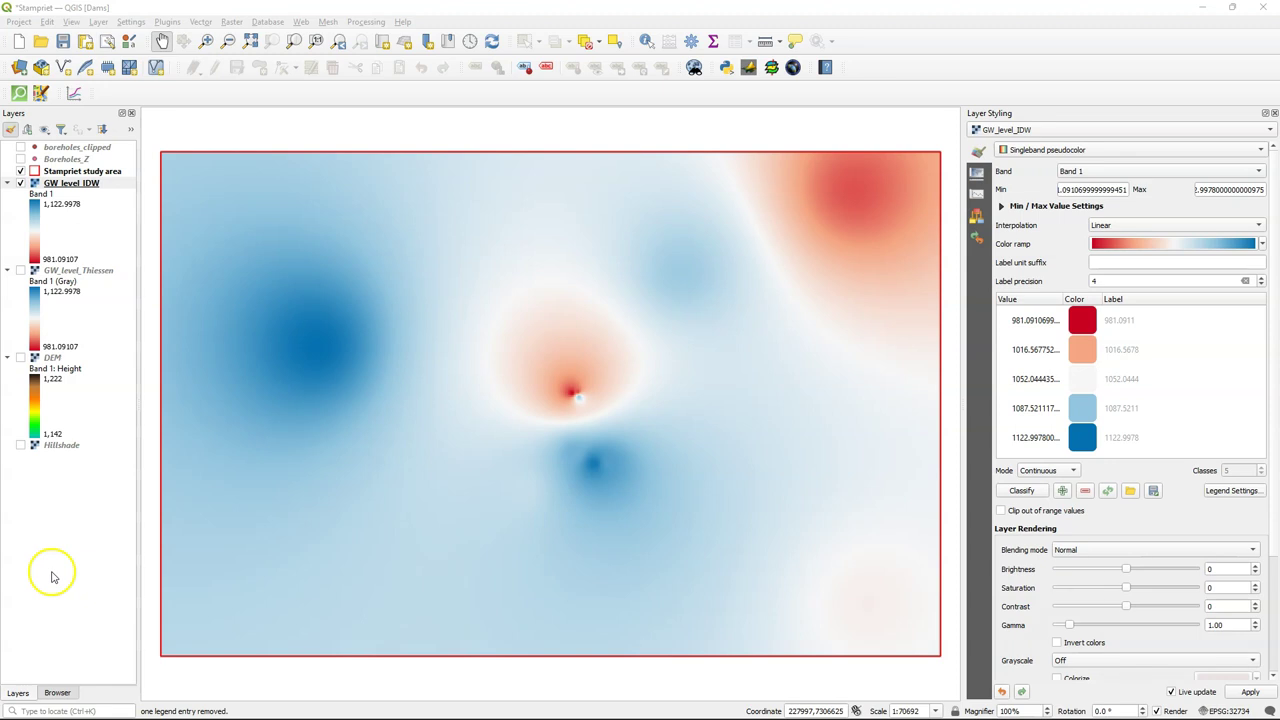
Duplicate the GW_level_IDW layer and move the copy above the original
{"action": "left_click", "coordinate": [70, 185]}
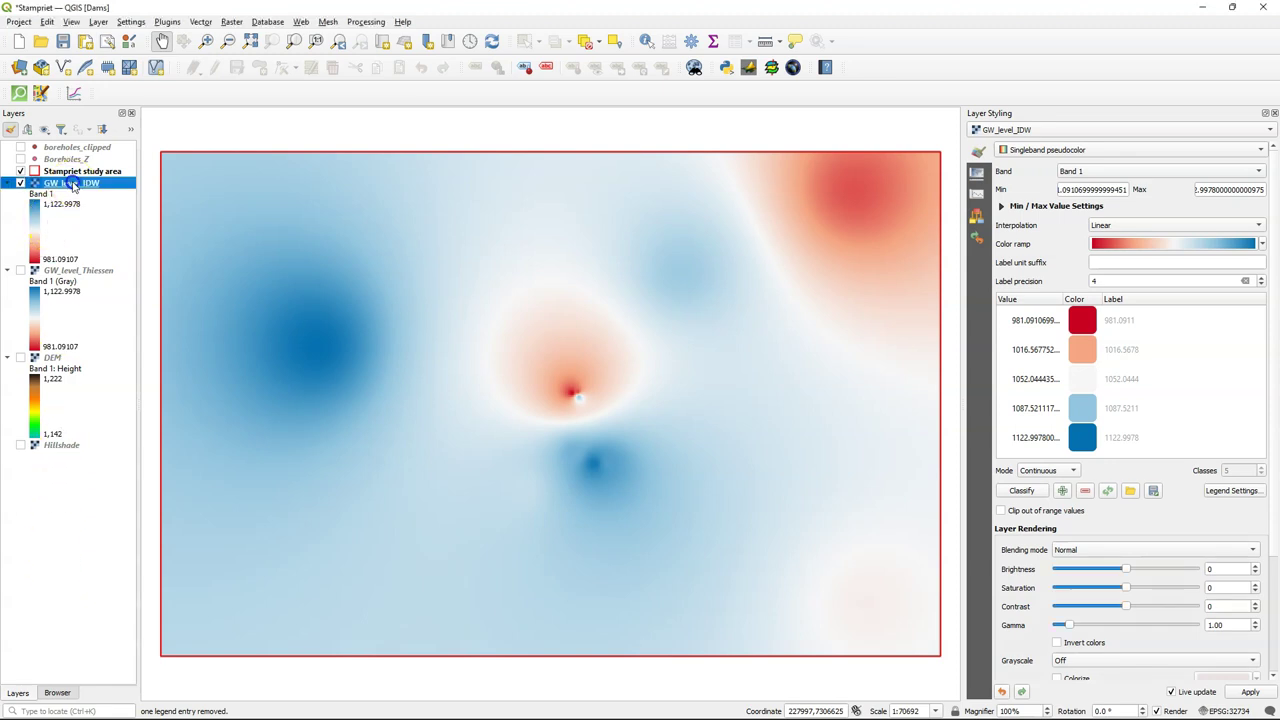
{"action": "right_click", "coordinate": [66, 183]}
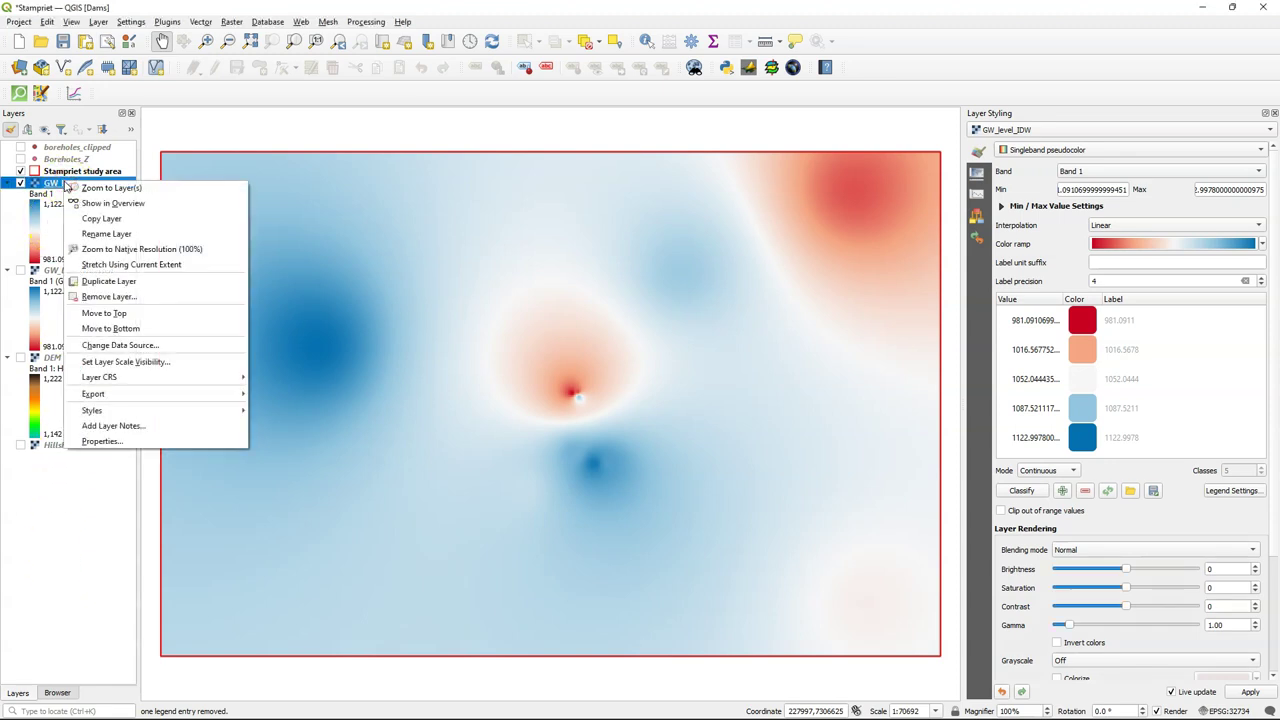
{"action": "left_click", "coordinate": [125, 281]}
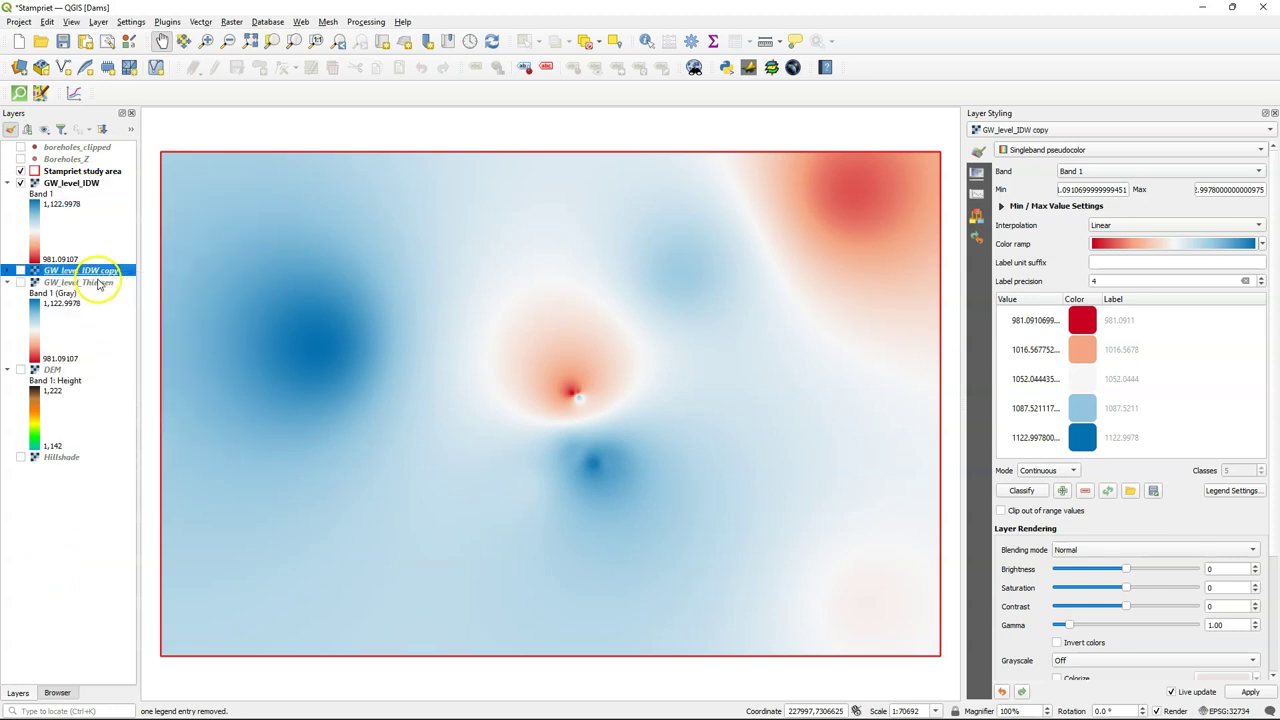
{"action": "left_click_drag", "start_coordinate": [70, 271], "coordinate": [98, 174]}
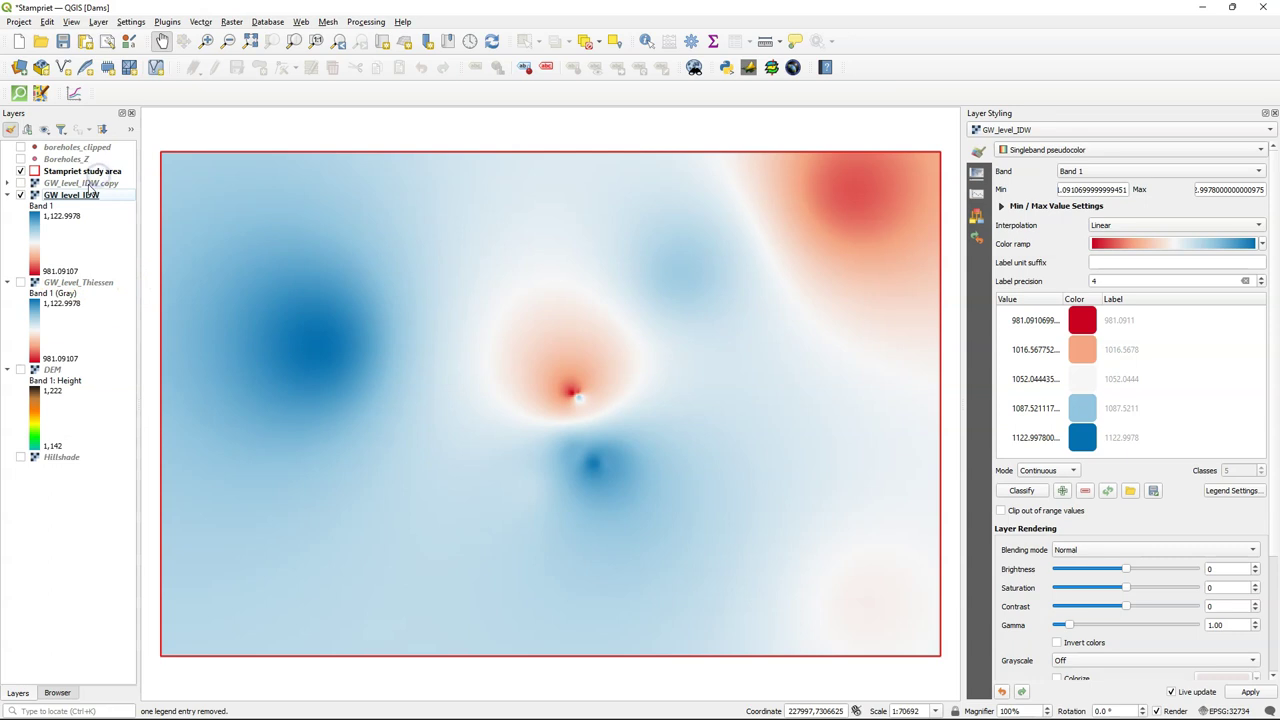
Rename the copied layer to Contourlines and make it visible
{"action": "left_click", "coordinate": [92, 182]}
{"action": "right_click", "coordinate": [91, 185]}
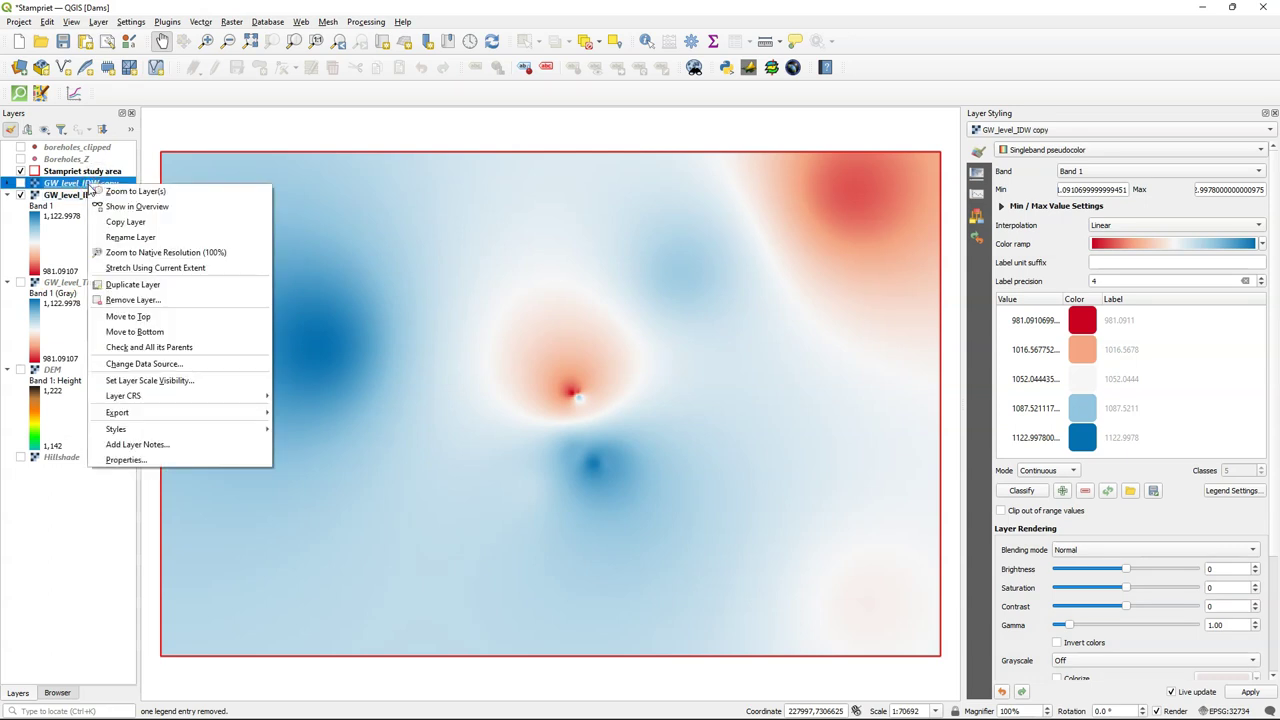
{"action": "left_click", "coordinate": [127, 236]}
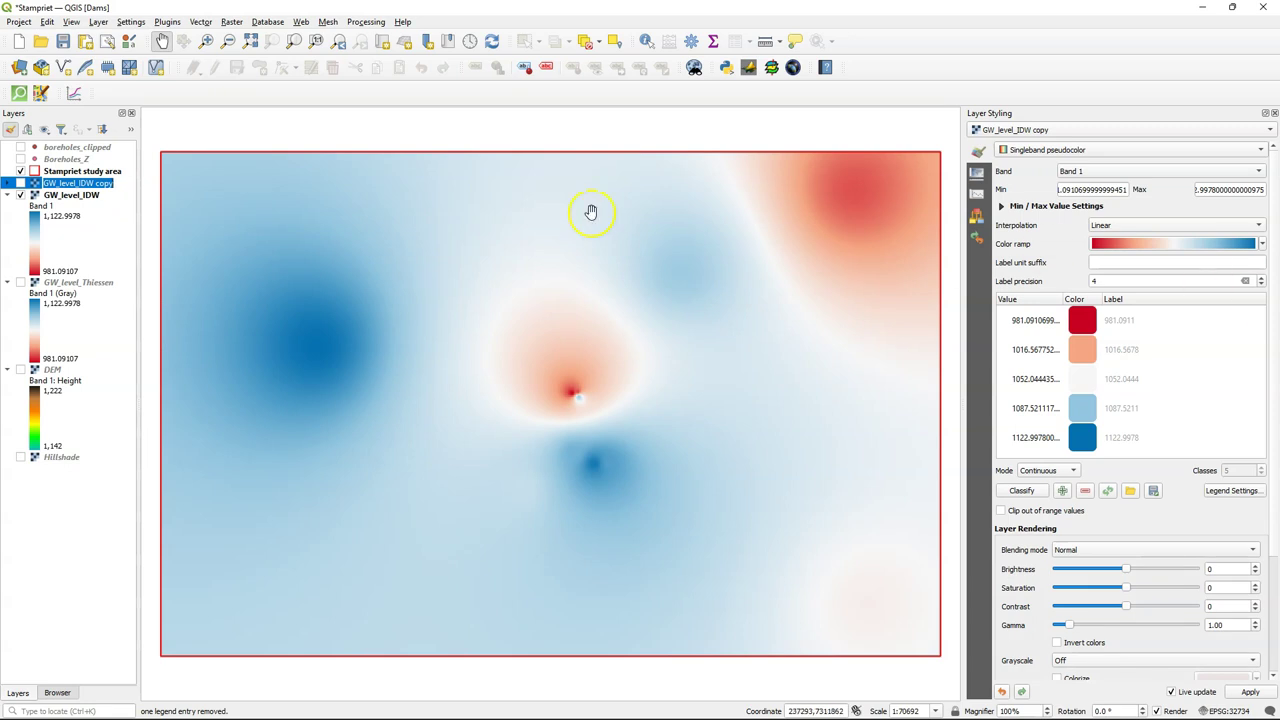
{"action": "type", "text": "Contourlines"}
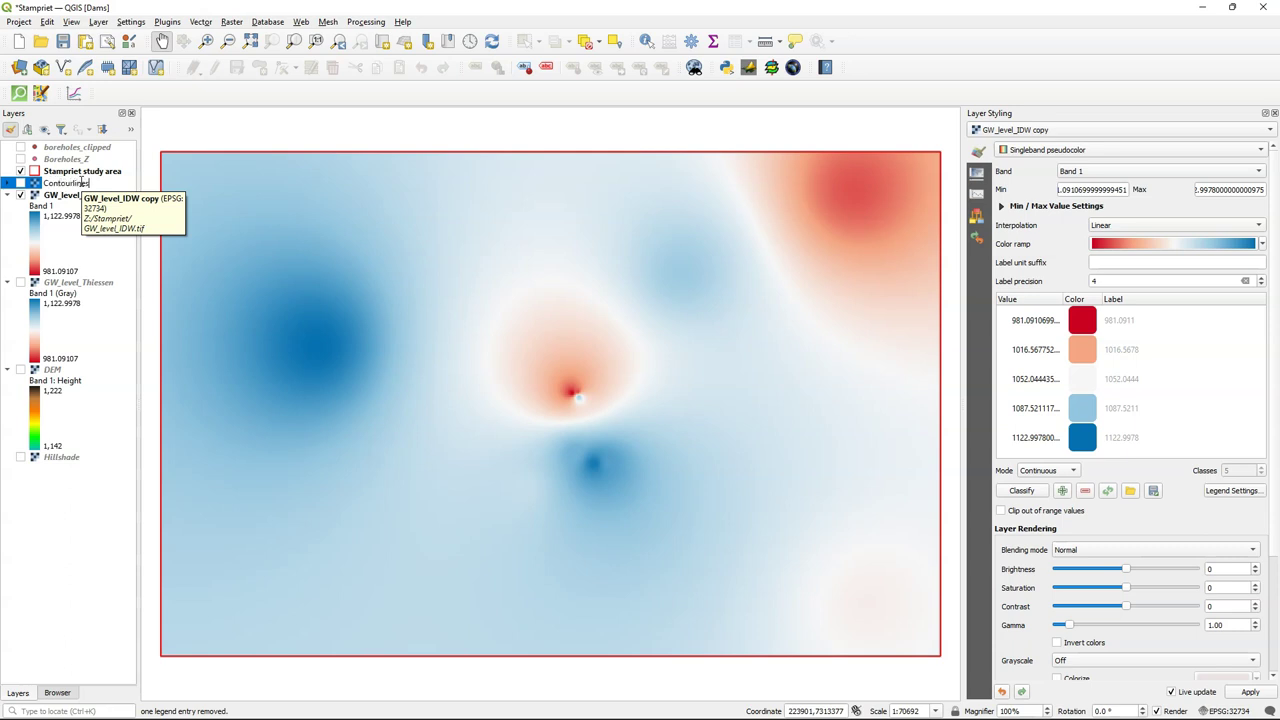
{"action": "key", "text": "Return"}
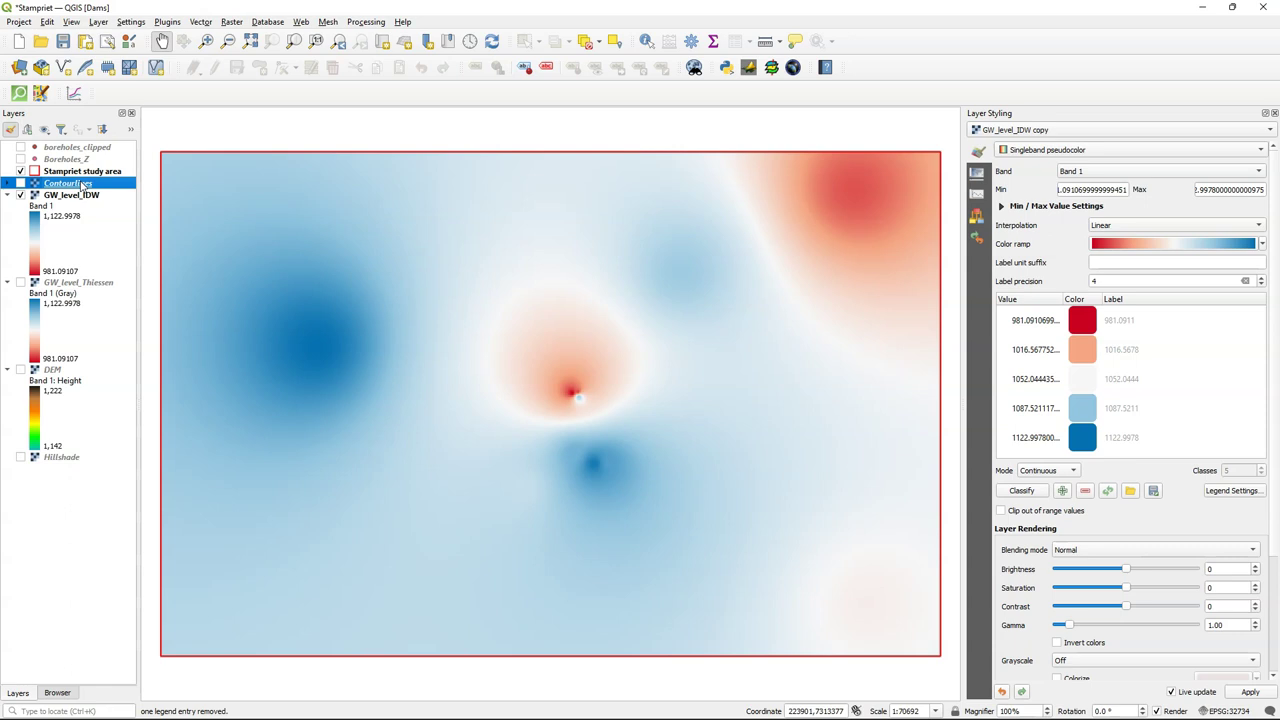
{"action": "left_click", "coordinate": [21, 185]}
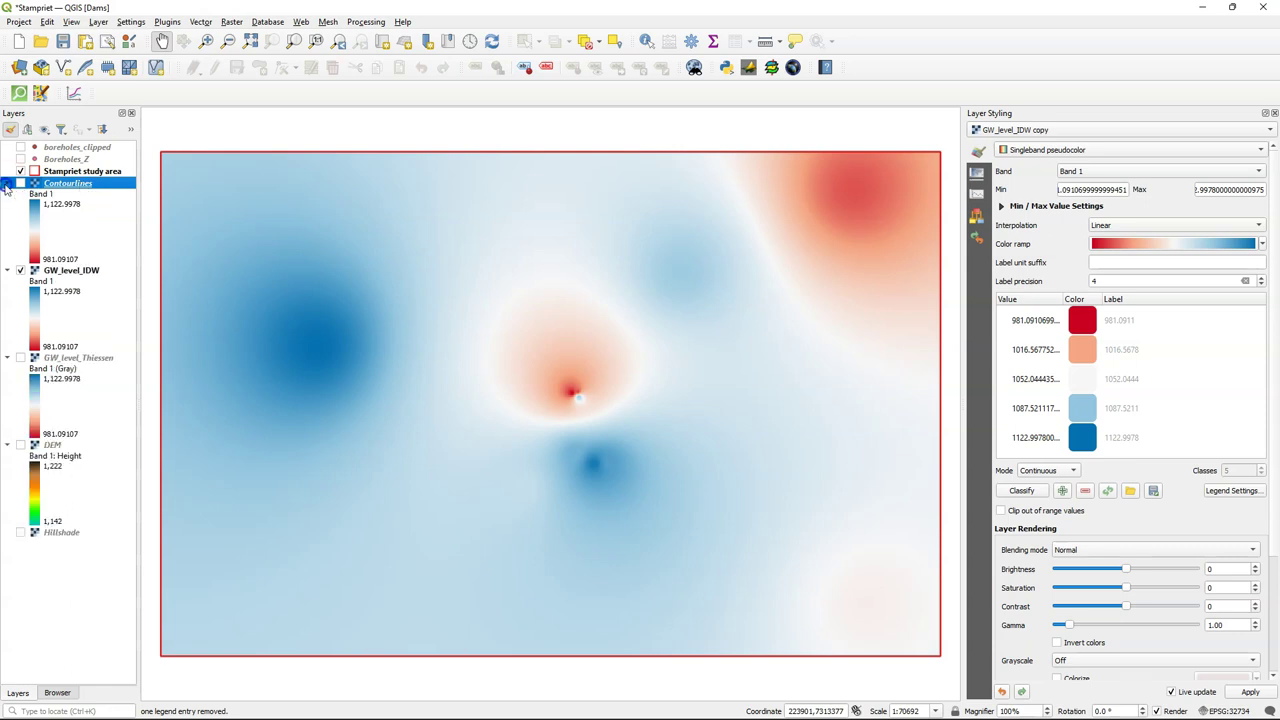
{"action": "left_click", "coordinate": [21, 184]}
Render Contourlines with the Contours renderer, contour interval 5 and index contour interval 25
{"action": "left_click", "coordinate": [1036, 149]}
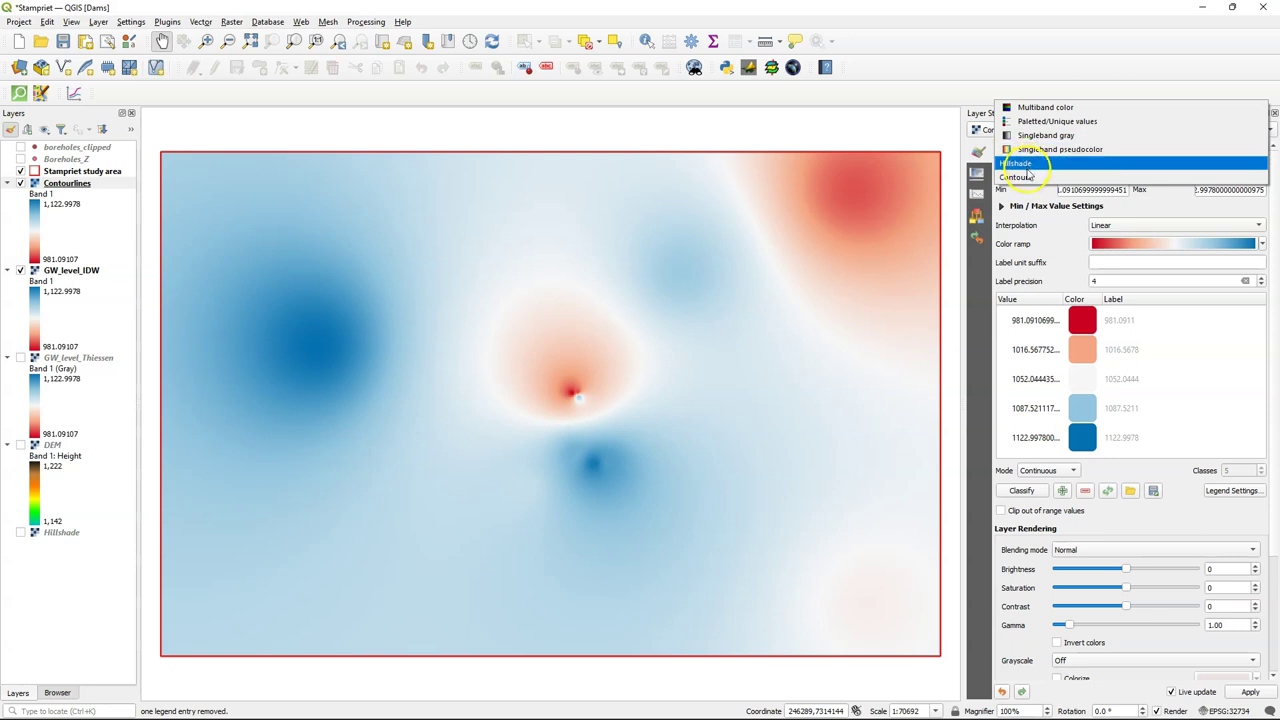
{"action": "left_click", "coordinate": [1028, 176]}
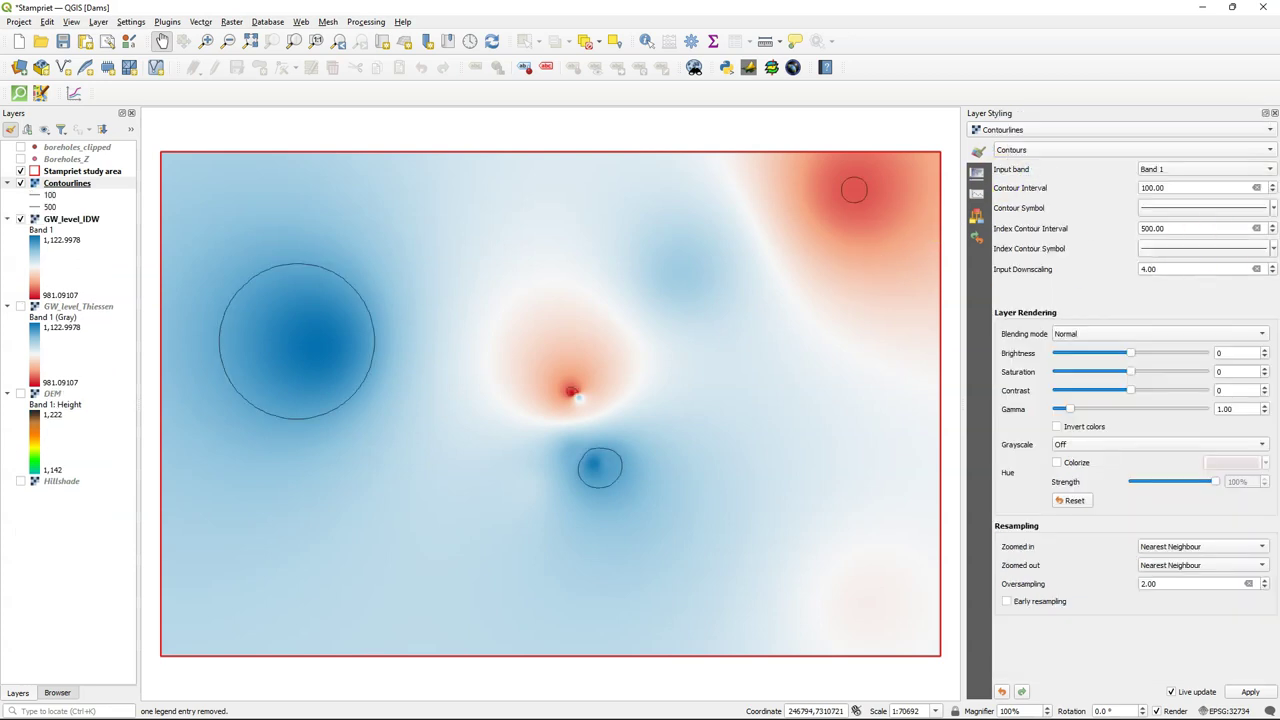
{"action": "double_click", "coordinate": [1151, 189]}
{"action": "type", "text": "5"}
{"action": "left_click", "coordinate": [1091, 195]}
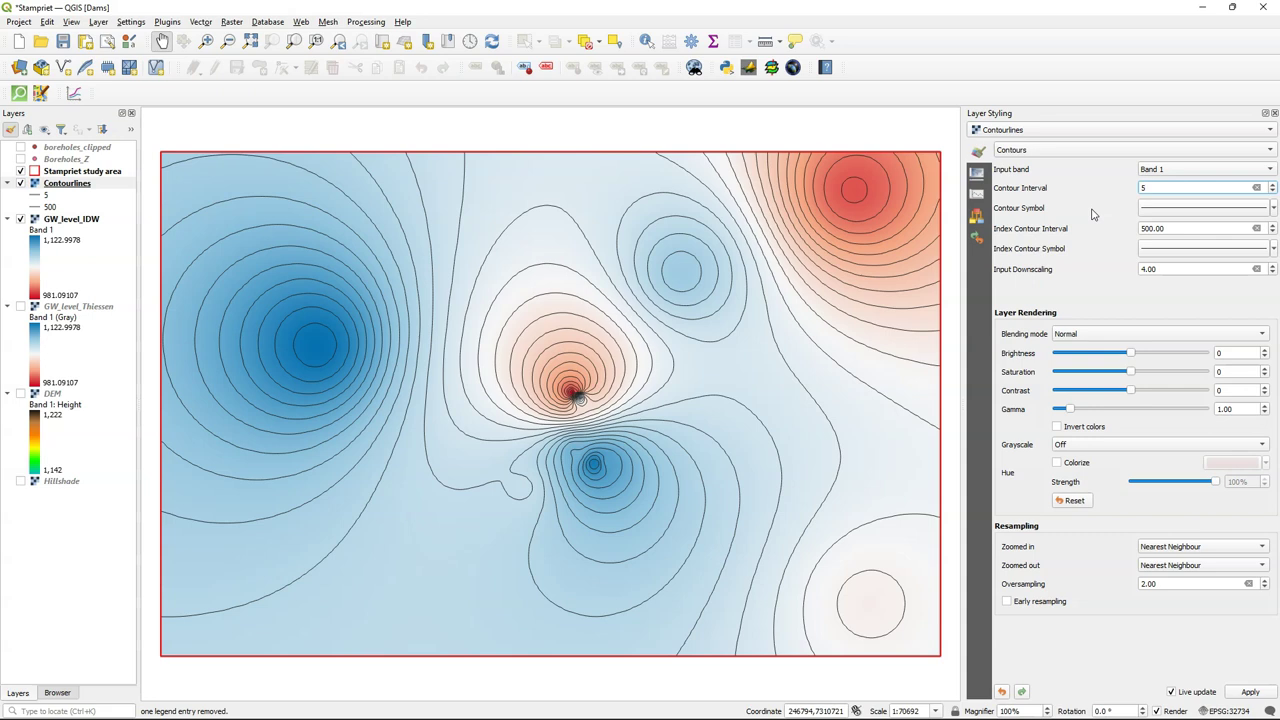
{"action": "double_click", "coordinate": [1192, 229]}
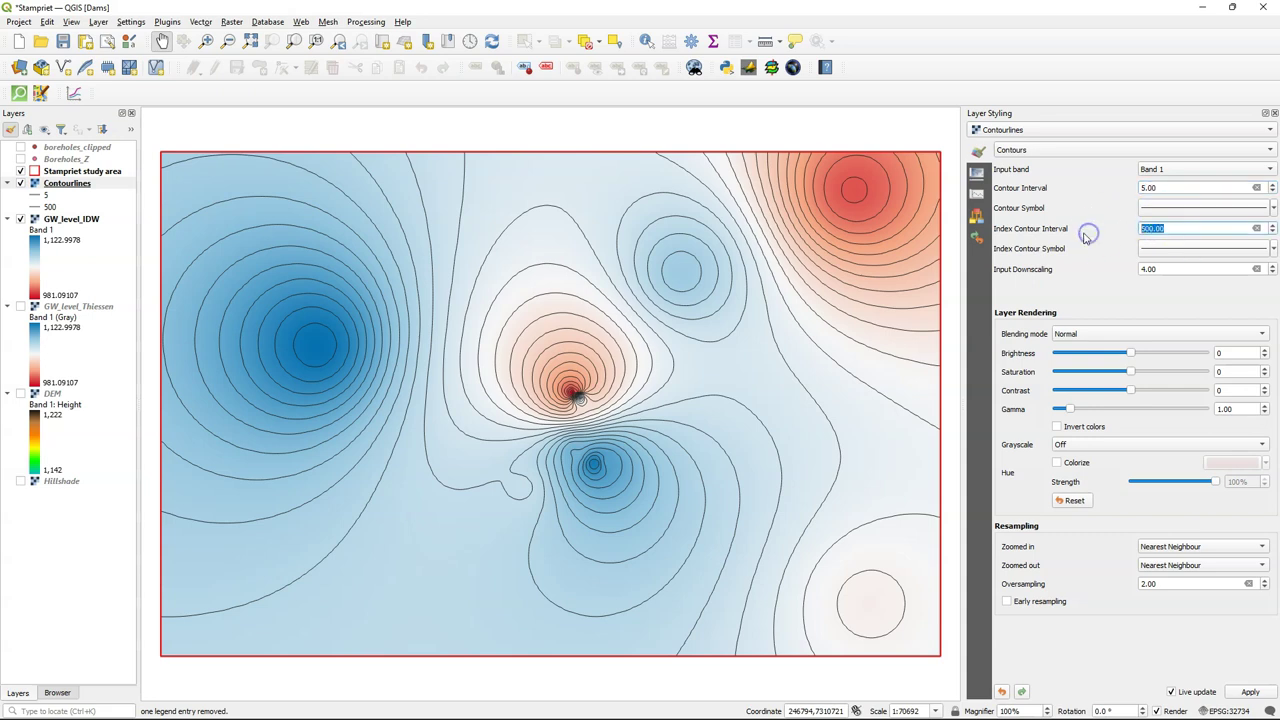
{"action": "type", "text": "25"}
{"action": "key", "text": "Return"}
Lighten the regular contour line colour to grey, about 57% value
{"action": "left_click", "coordinate": [1167, 208]}
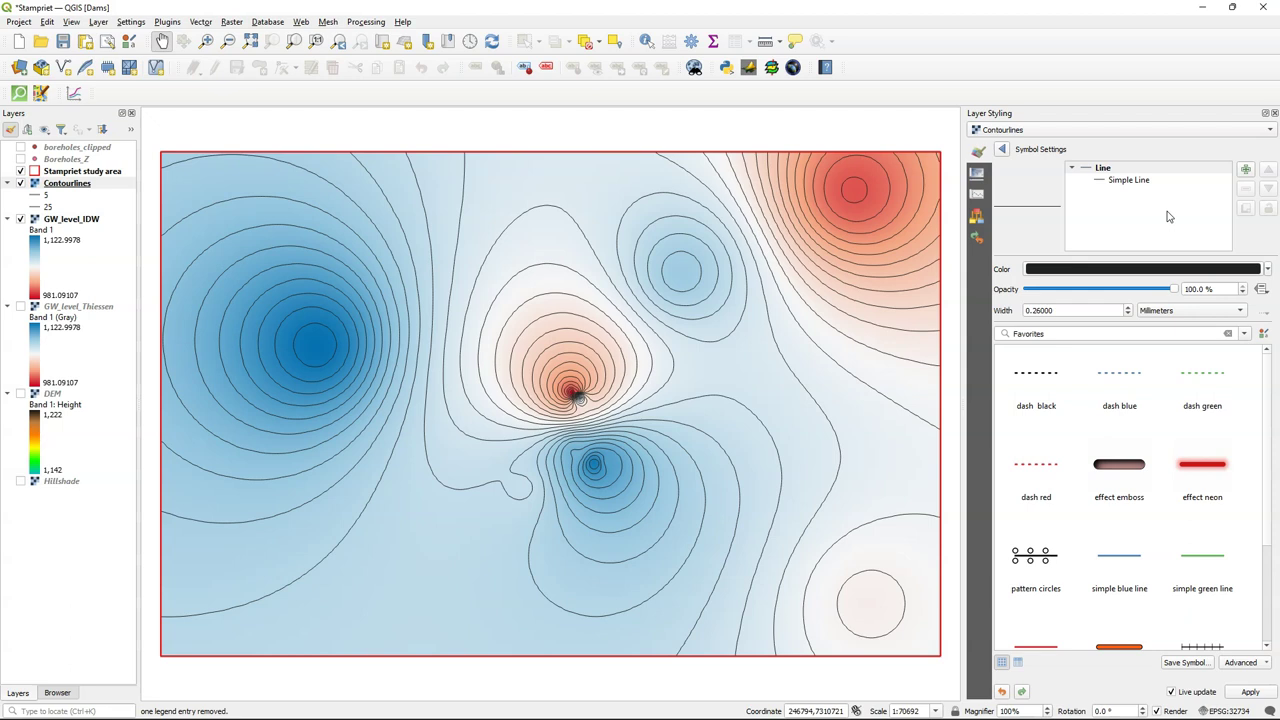
{"action": "left_click", "coordinate": [1116, 270]}
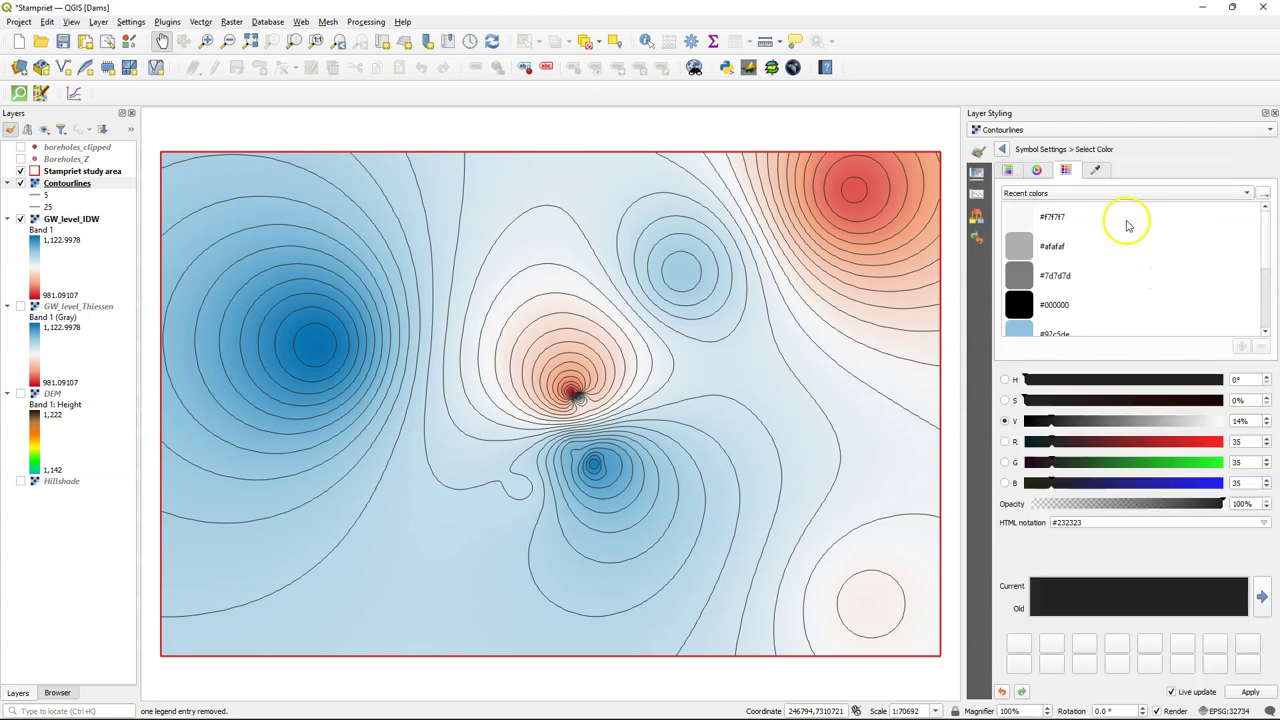
{"action": "left_click", "coordinate": [1136, 421]}
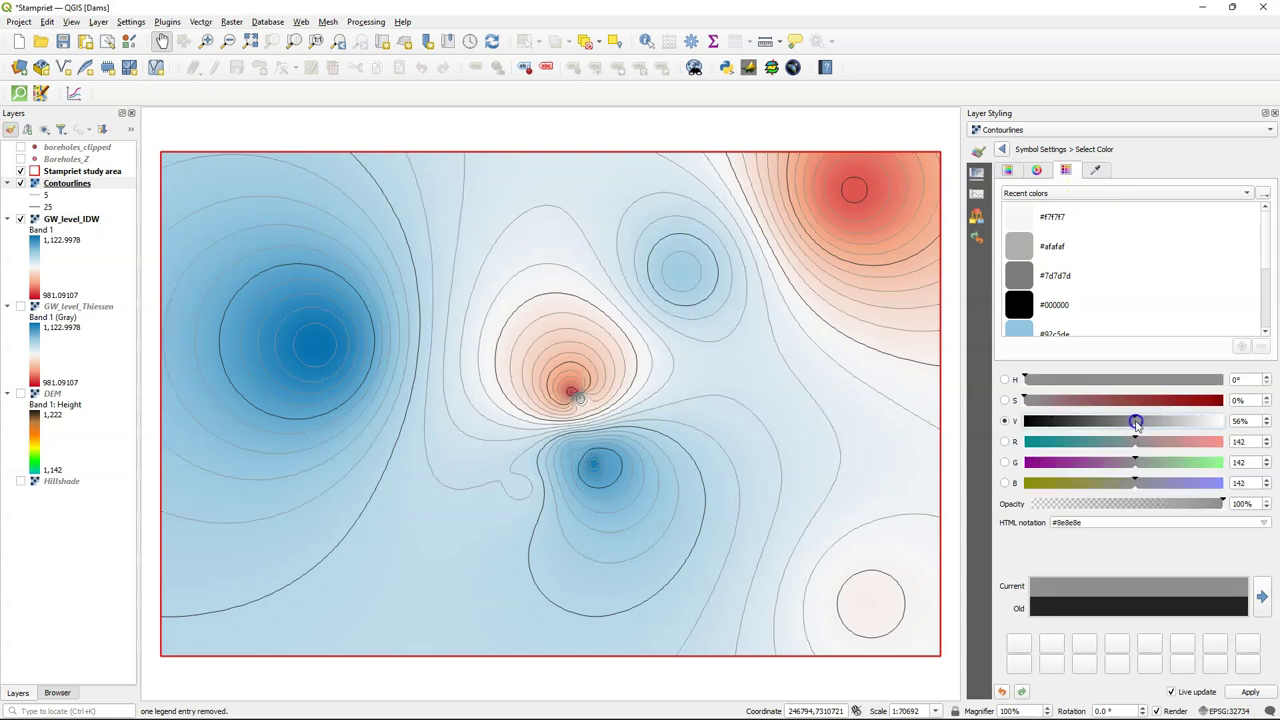
{"action": "left_click_drag", "start_coordinate": [1136, 421], "coordinate": [1140, 408]}
{"action": "left_click", "coordinate": [1001, 149]}
{"action": "left_click", "coordinate": [1003, 149]}
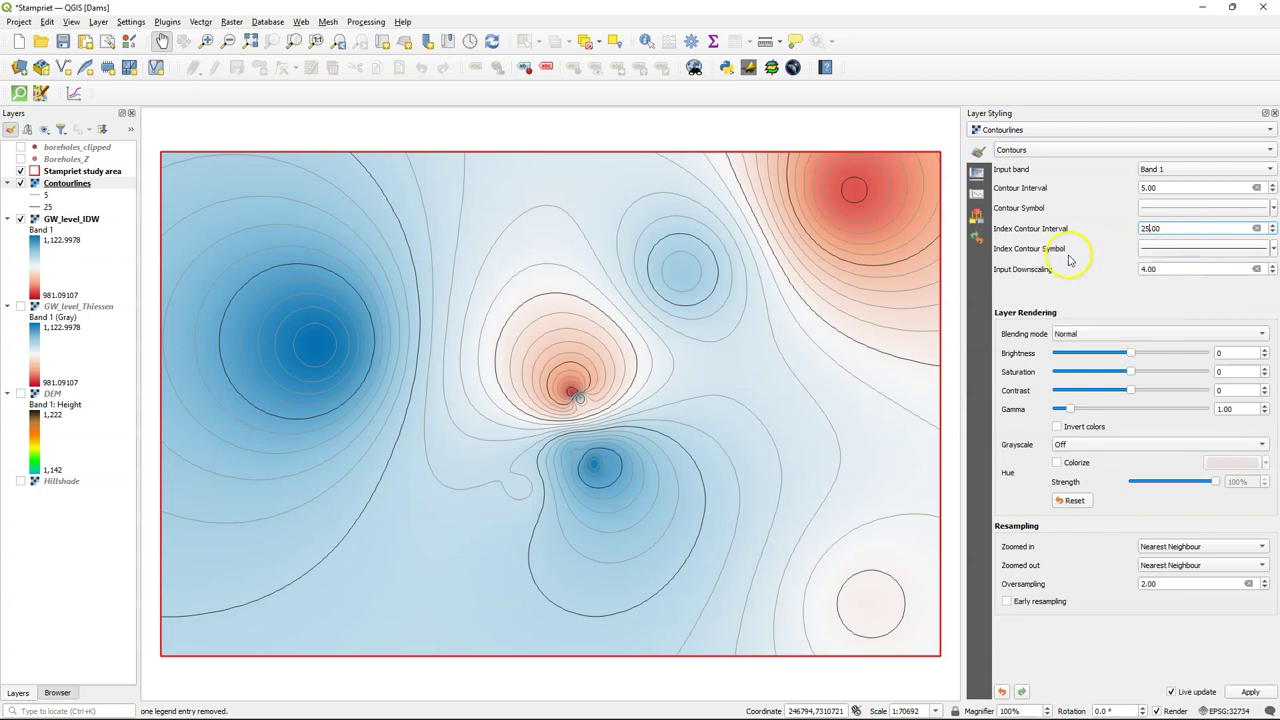
Set the contour renderer's input downscaling to 4.00
{"action": "left_click", "coordinate": [1273, 266]}
{"action": "left_click", "coordinate": [1273, 267]}
{"action": "left_click", "coordinate": [1274, 267]}
{"action": "left_click", "coordinate": [1273, 266]}
{"action": "left_click", "coordinate": [1273, 266]}
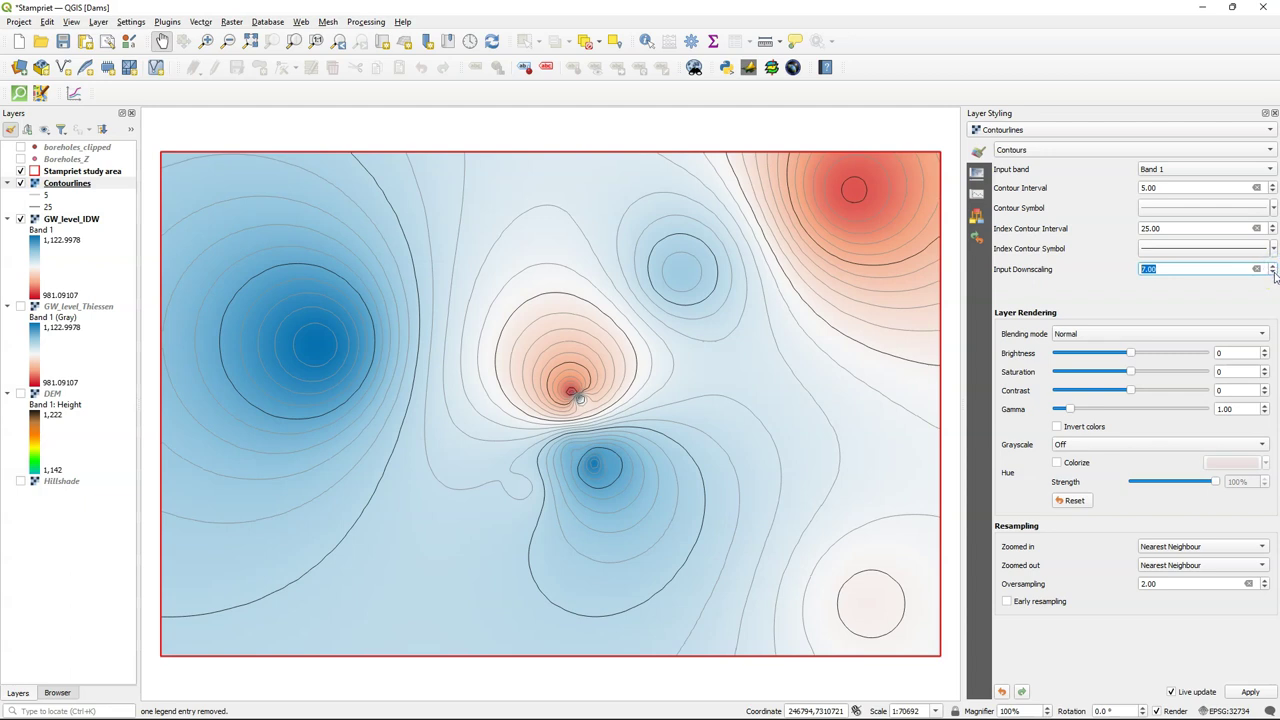
{"action": "left_click", "coordinate": [1274, 274]}
Set up Raster > Extraction > Contour on GW_level_IDW with interval 5 and attribute name Z
{"action": "left_click", "coordinate": [231, 22]}
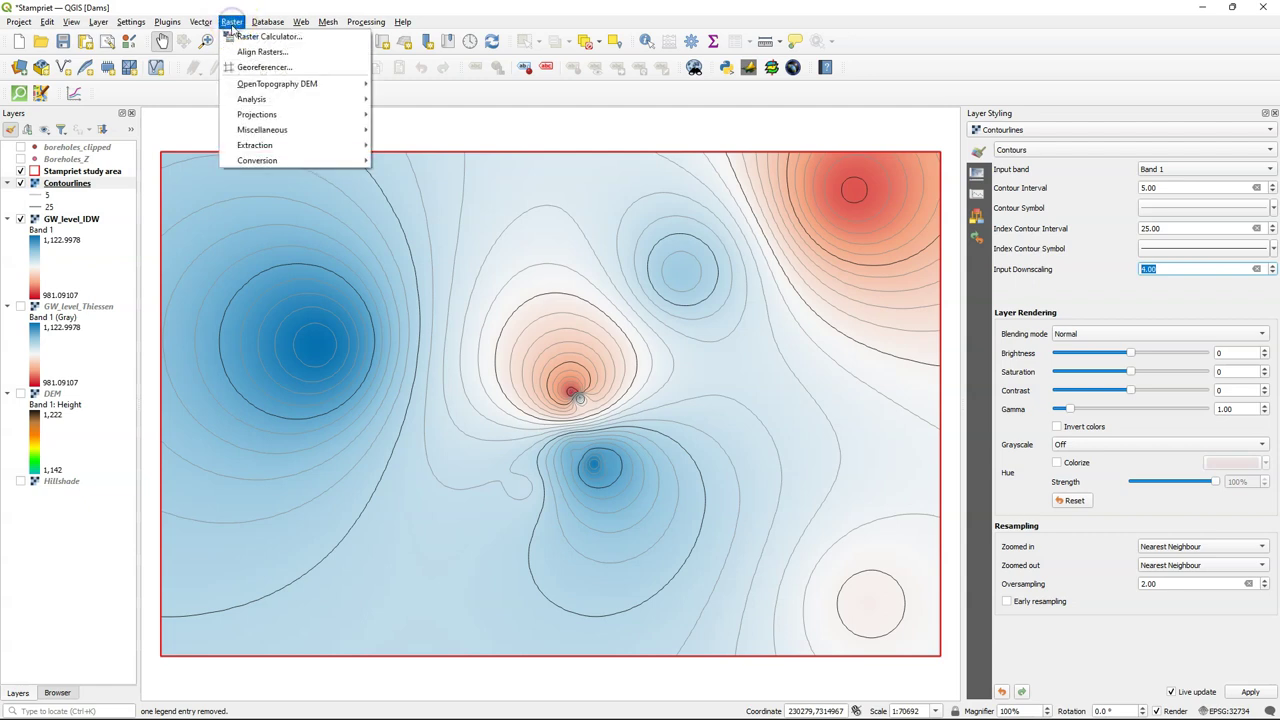
{"action": "mouse_move", "coordinate": [288, 148]}
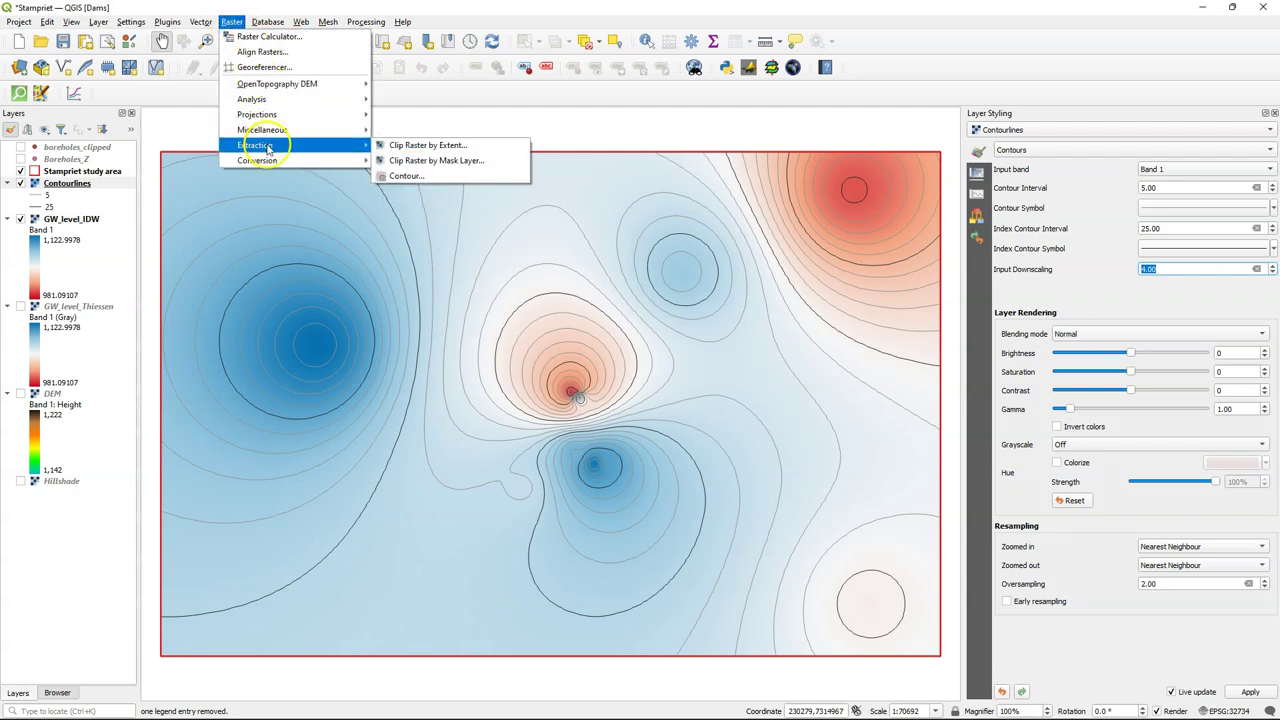
{"action": "left_click", "coordinate": [410, 176]}
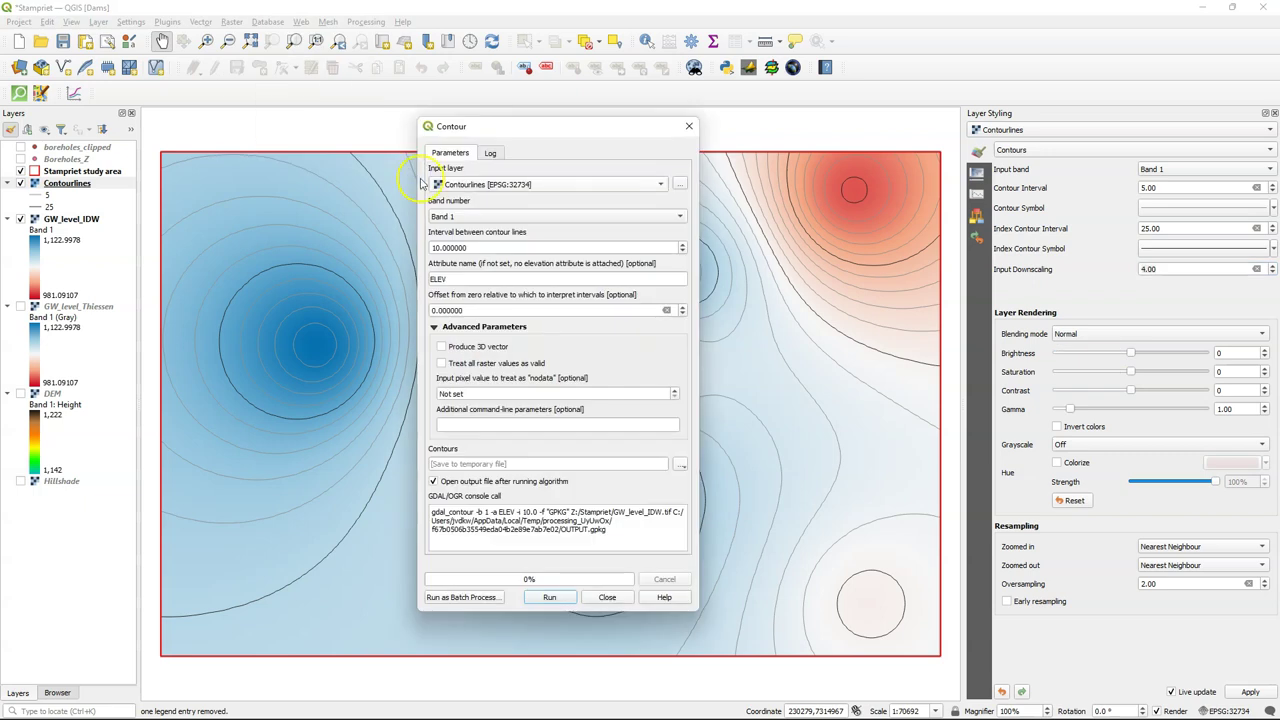
{"action": "left_click", "coordinate": [455, 187]}
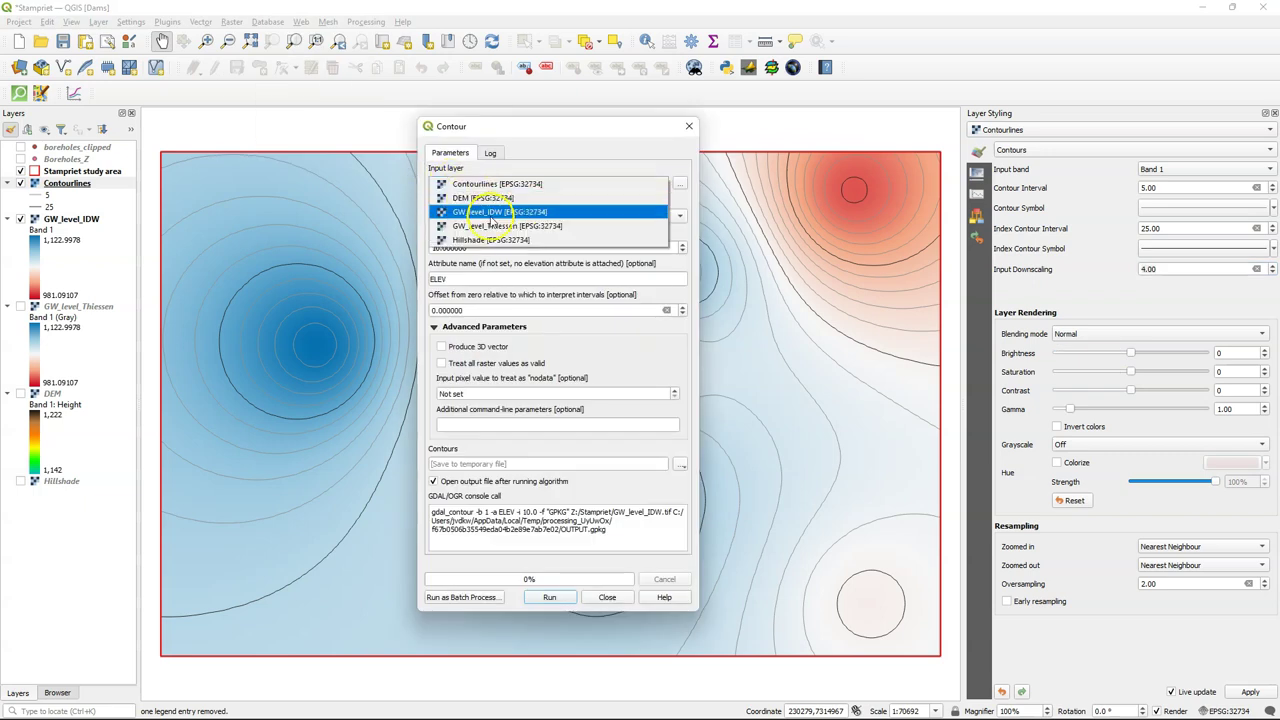
{"action": "left_click", "coordinate": [482, 212]}
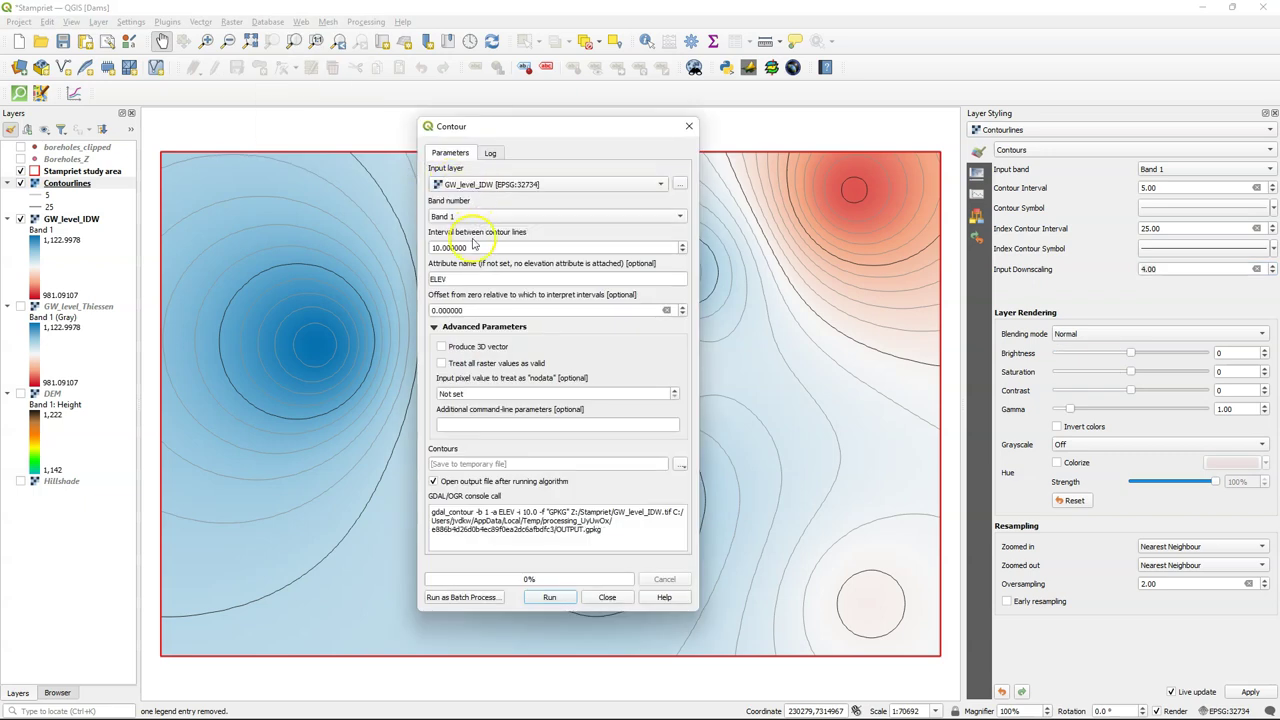
{"action": "left_click_drag", "start_coordinate": [485, 248], "coordinate": [370, 245]}
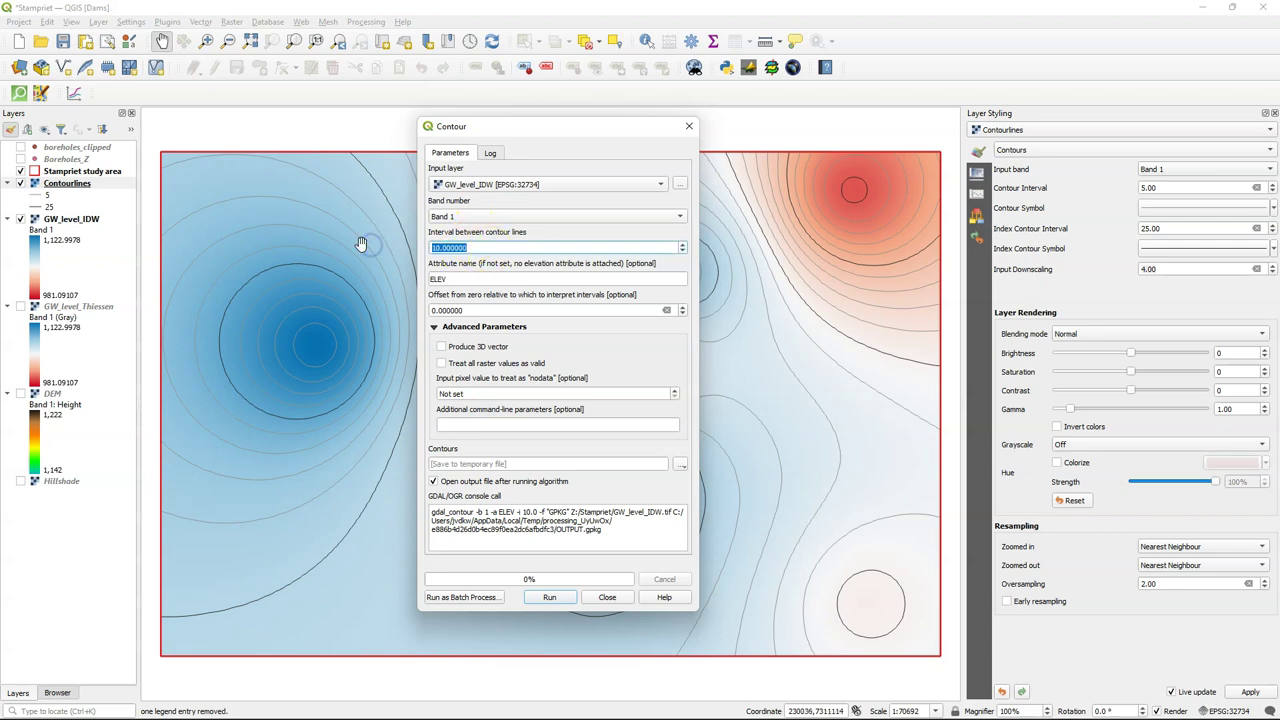
{"action": "type", "text": "5"}
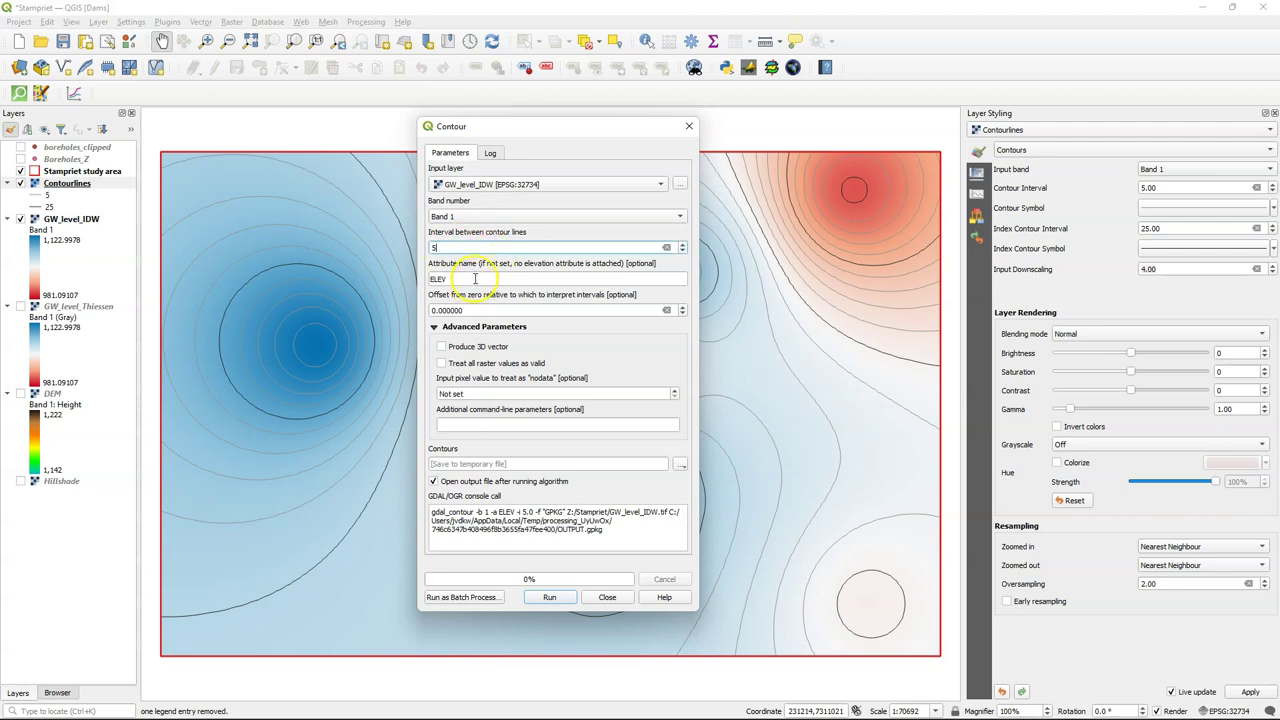
{"action": "key", "text": "Tab"}
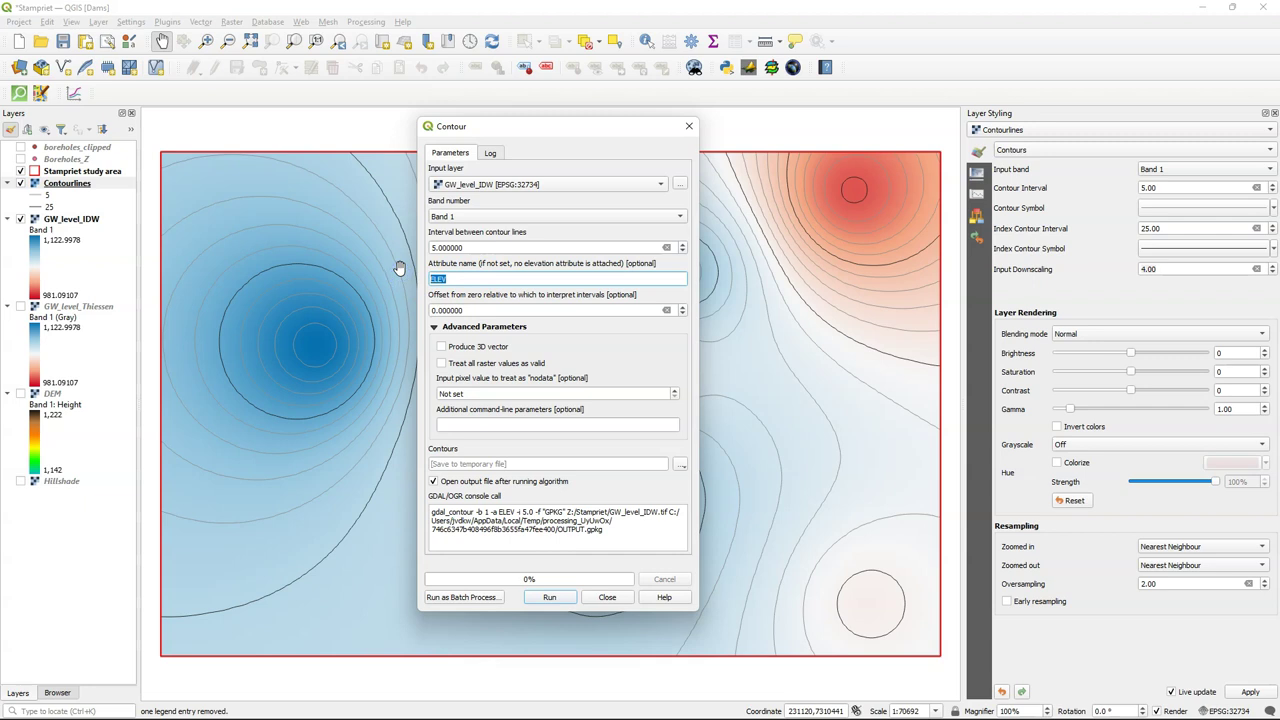
{"action": "type", "text": "Z"}
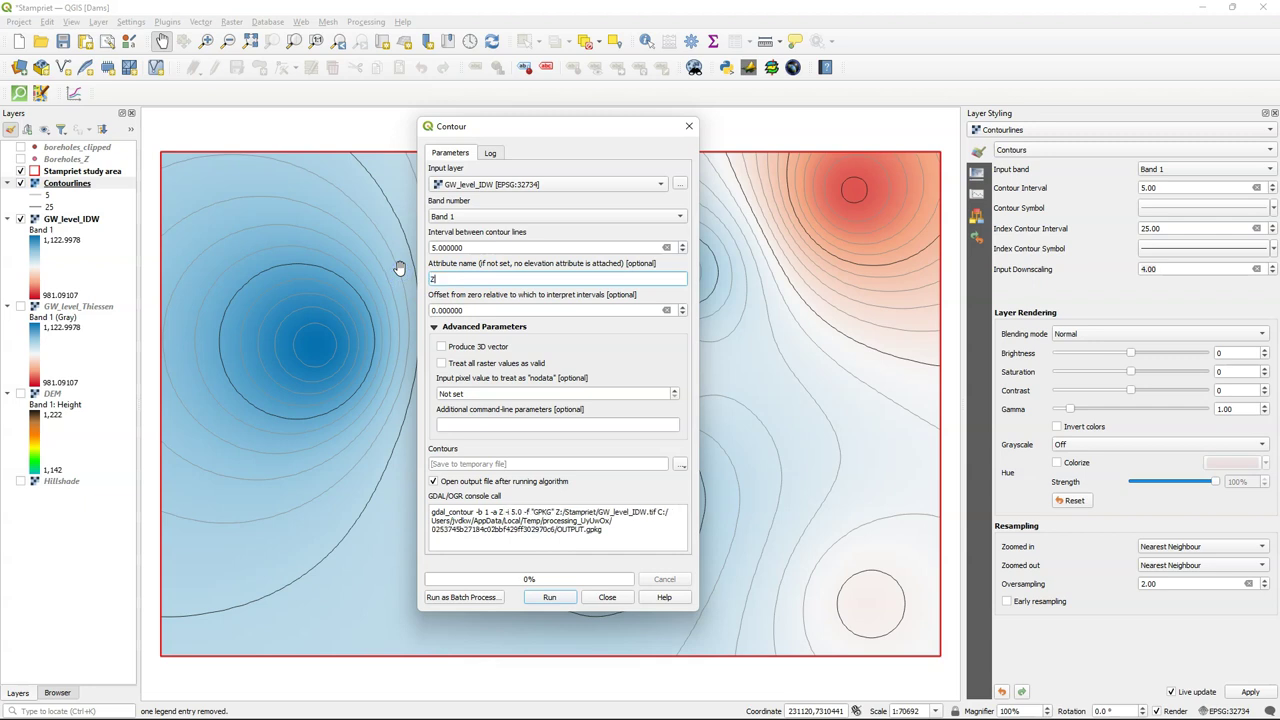
Save the contours to contours.shp, run the extraction, and hide the Contourlines layer
{"action": "left_click", "coordinate": [681, 466]}
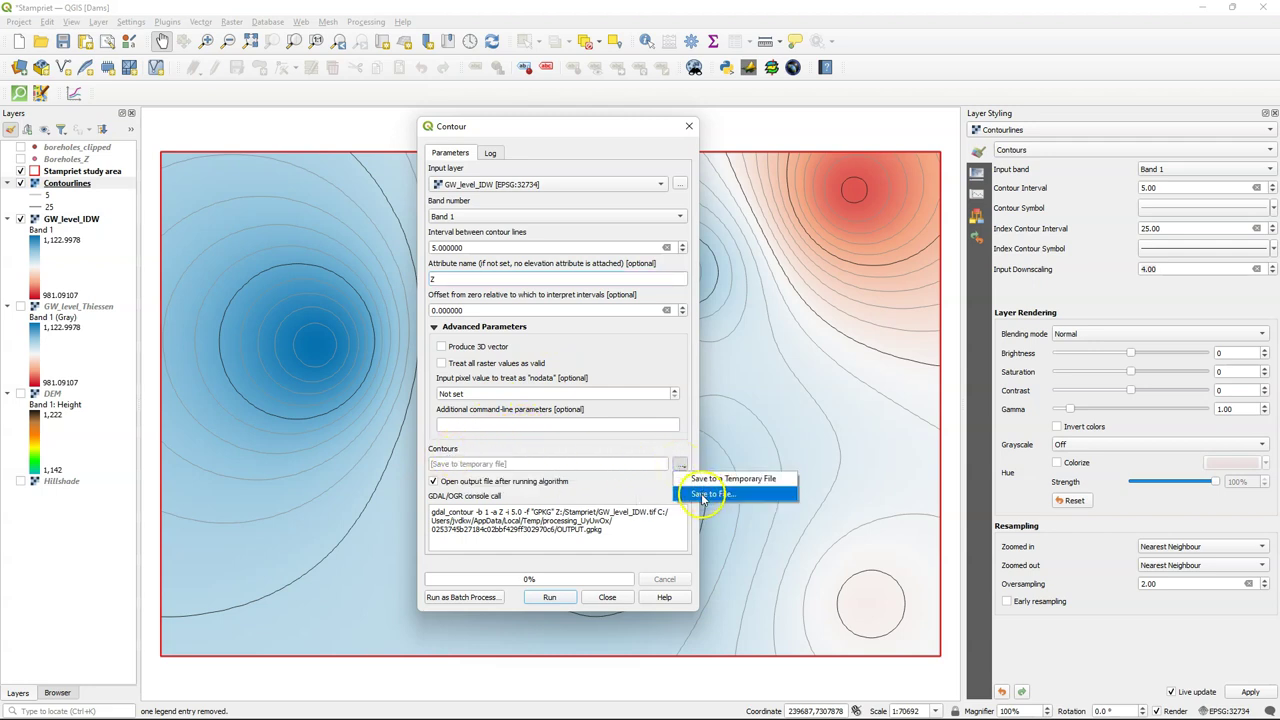
{"action": "left_click", "coordinate": [703, 495]}
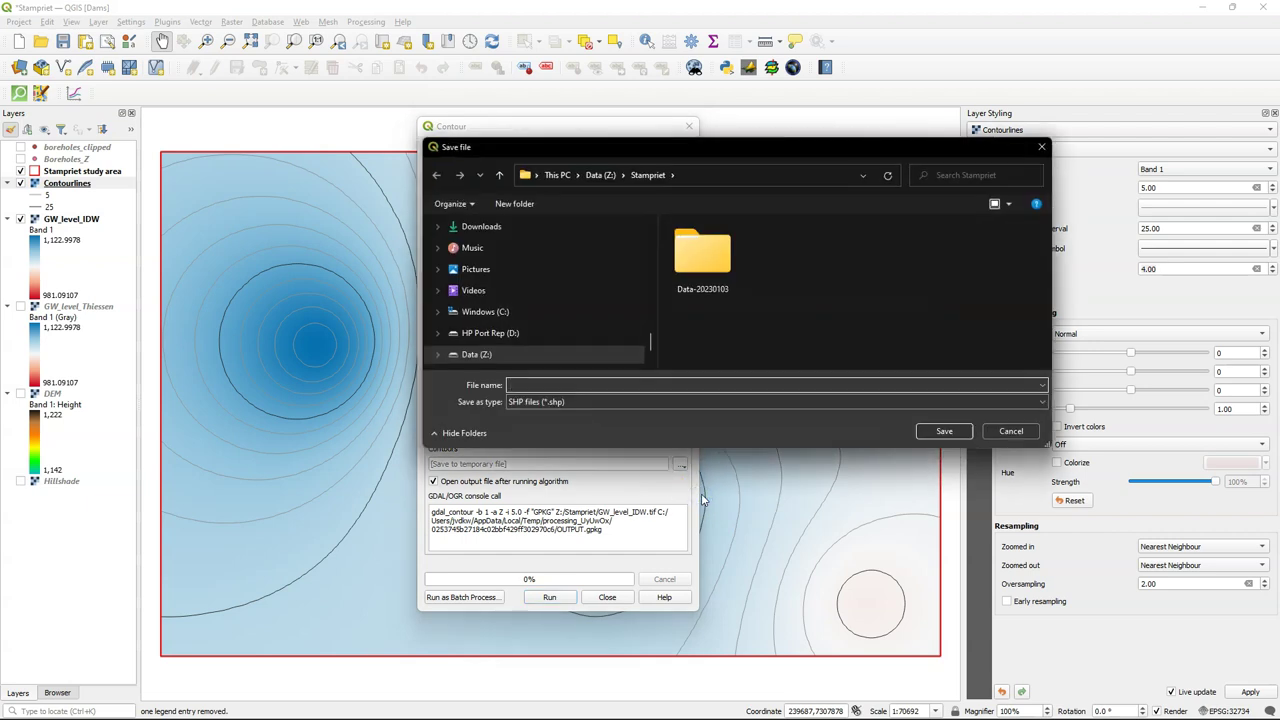
{"action": "left_click", "coordinate": [713, 390]}
{"action": "type", "text": "contours"}
{"action": "left_click", "coordinate": [929, 431]}
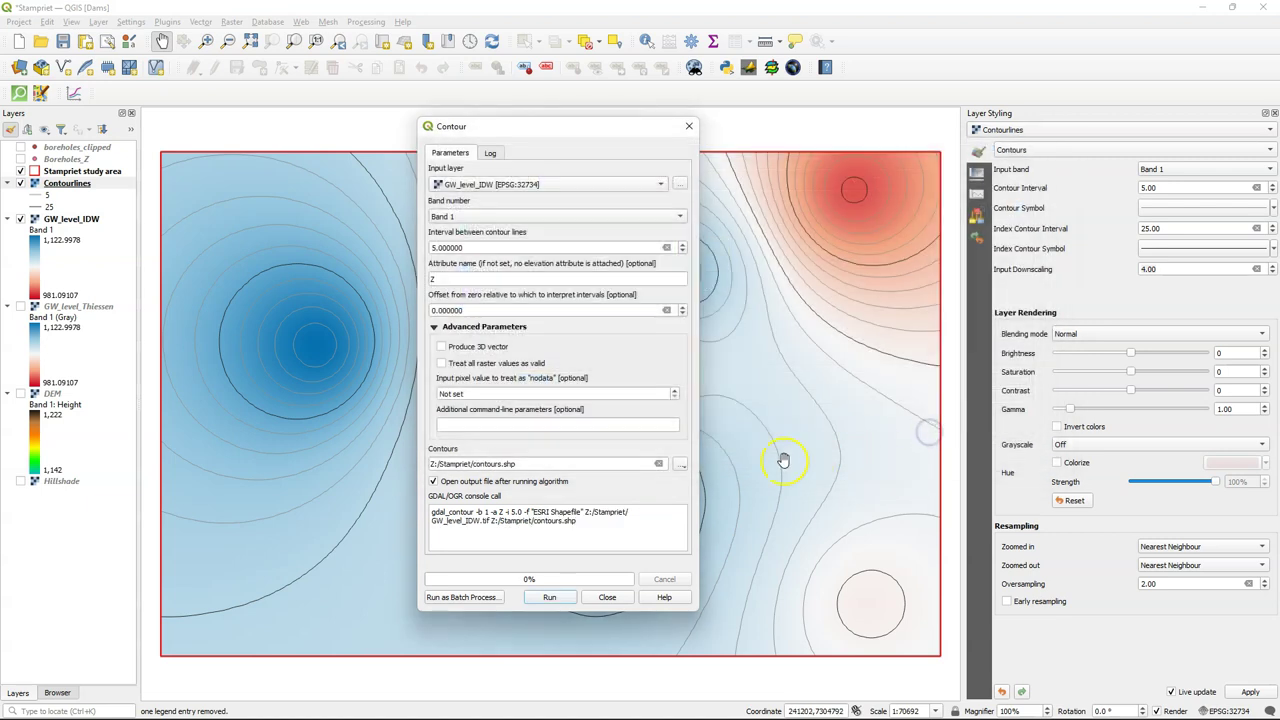
{"action": "left_click", "coordinate": [549, 597]}
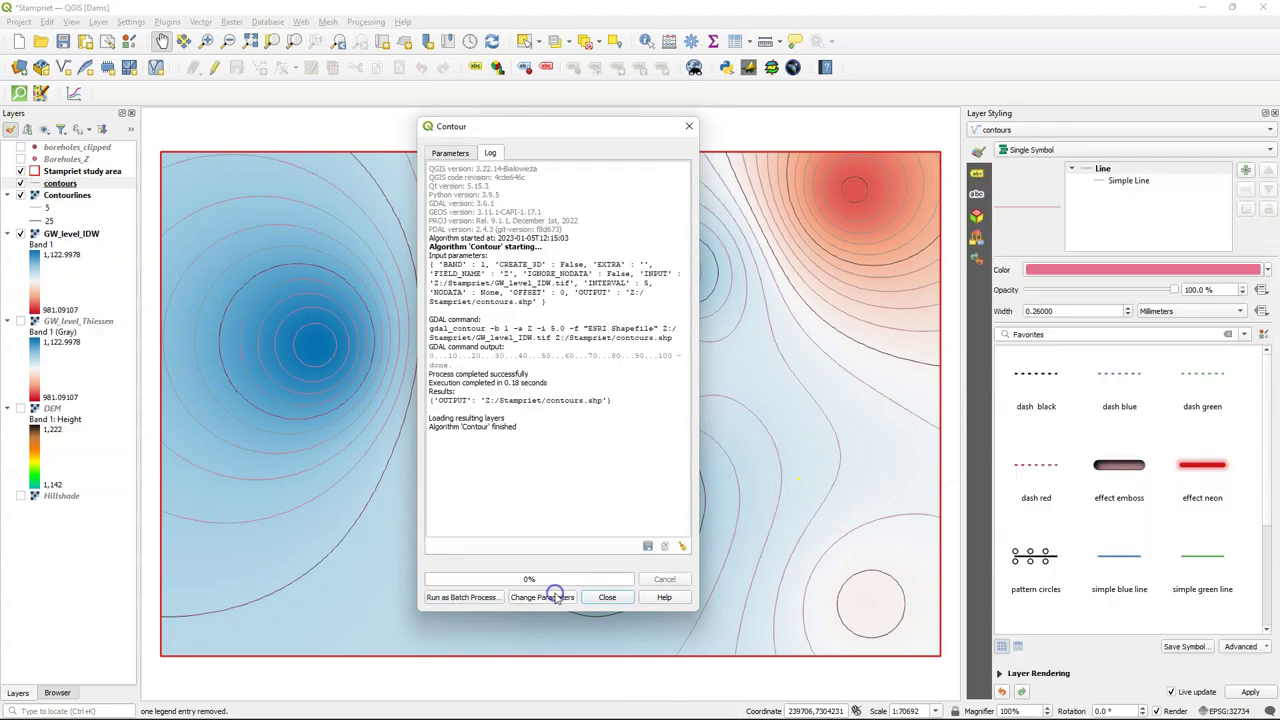
{"action": "left_click", "coordinate": [607, 597]}
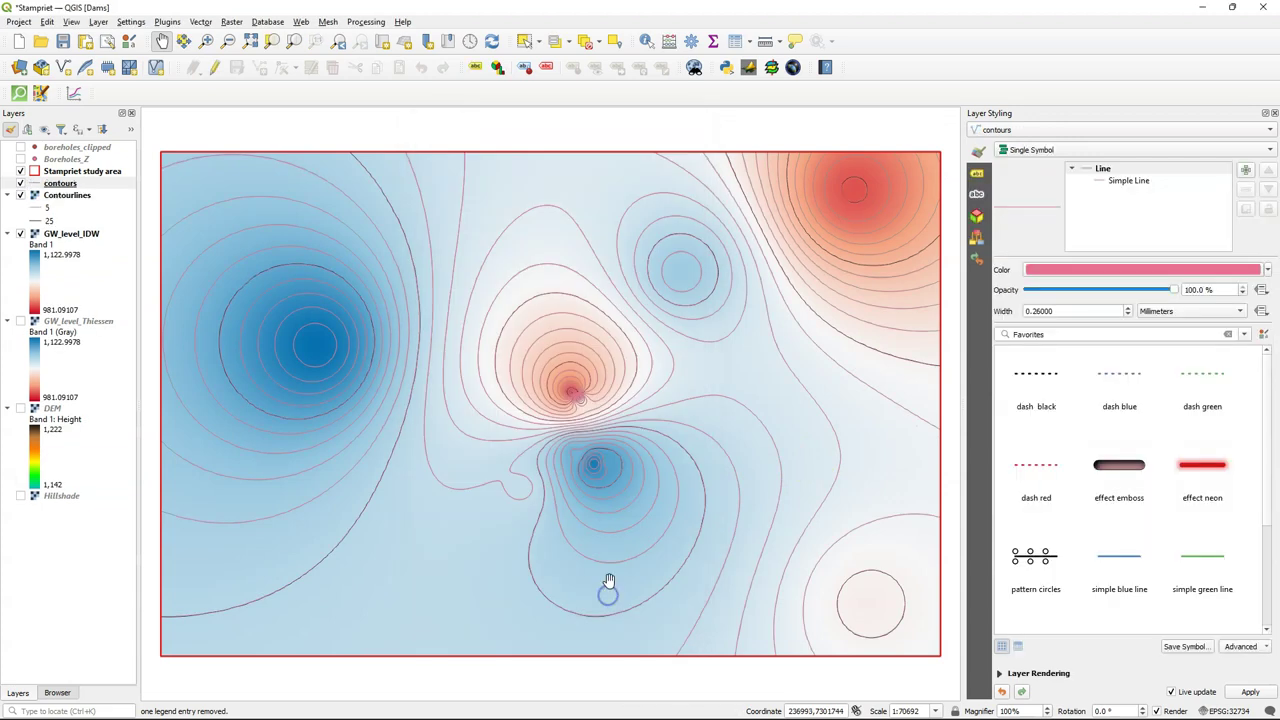
{"action": "left_click", "coordinate": [21, 196]}
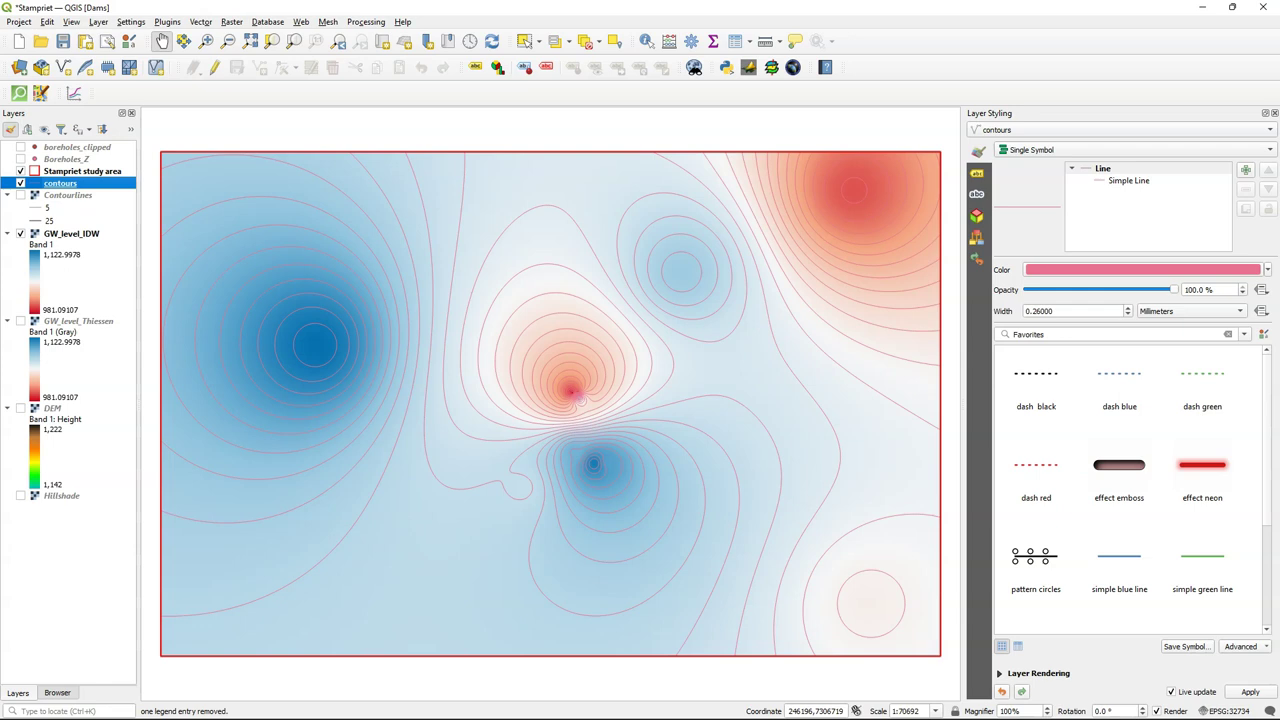
Make the contours attribute table editable and start a new Field Calculator field Index, length 1
{"action": "right_click", "coordinate": [68, 186]}
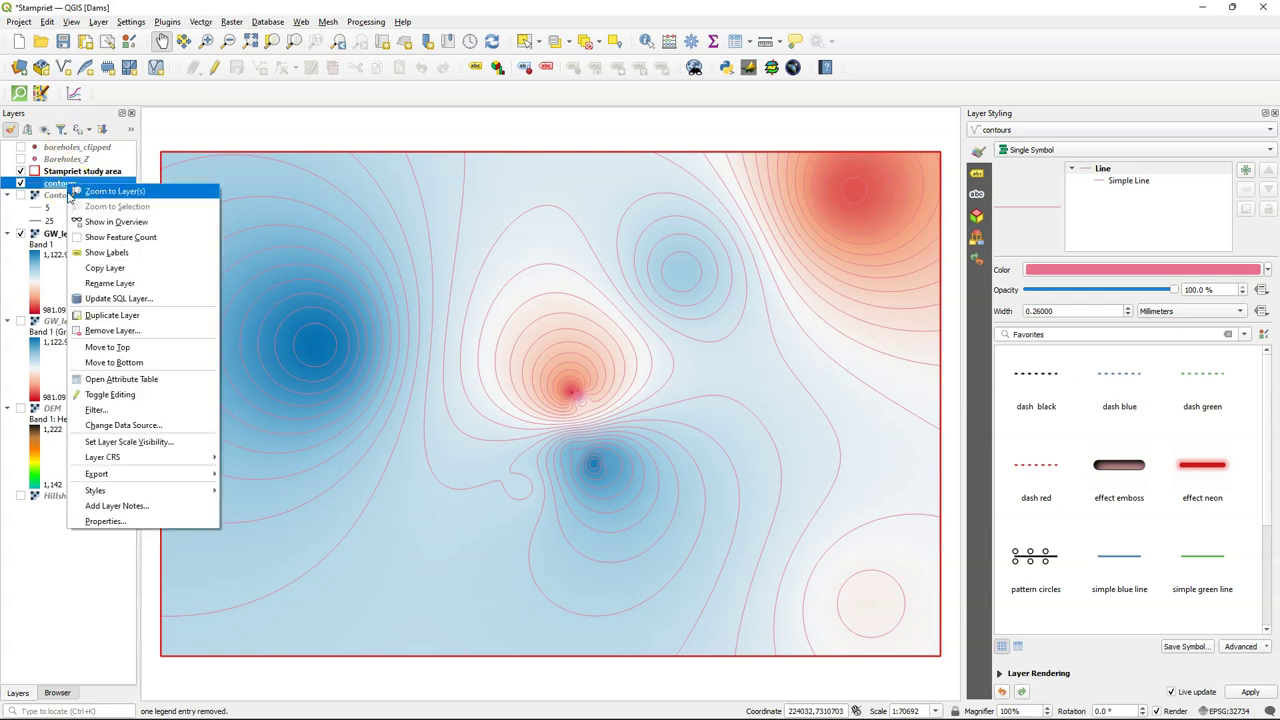
{"action": "left_click", "coordinate": [113, 379]}
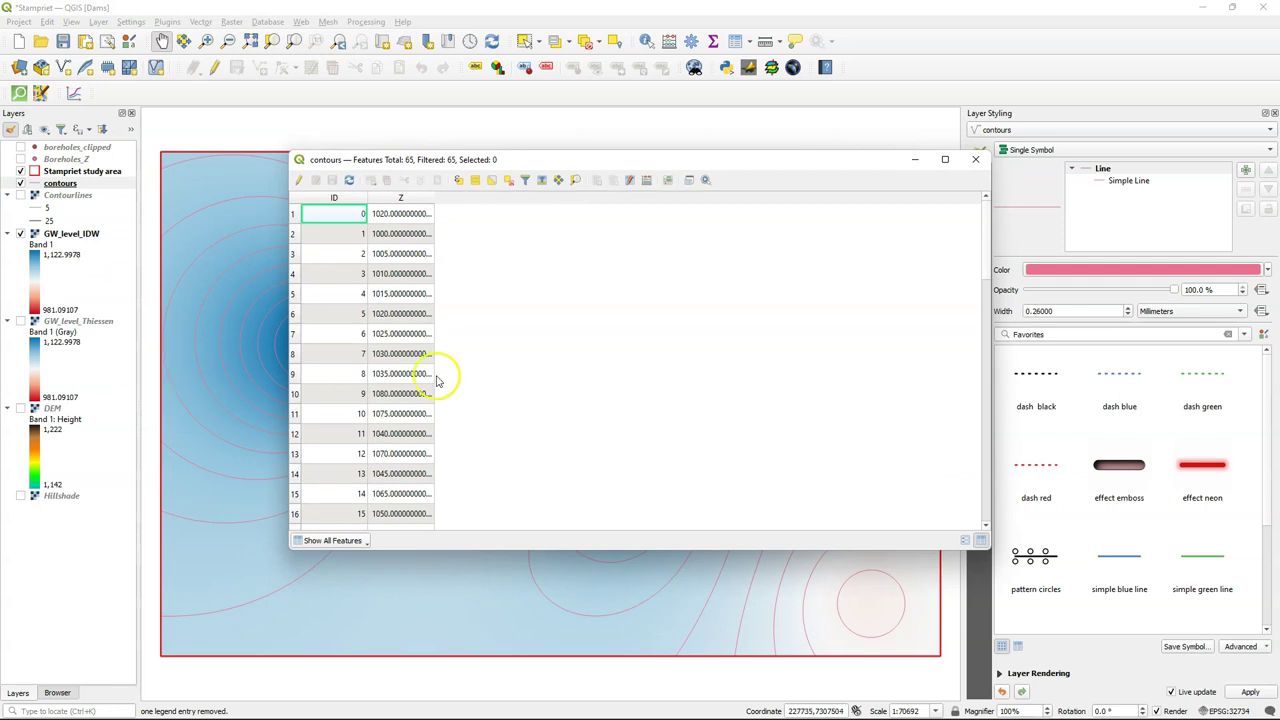
{"action": "left_click", "coordinate": [298, 180]}
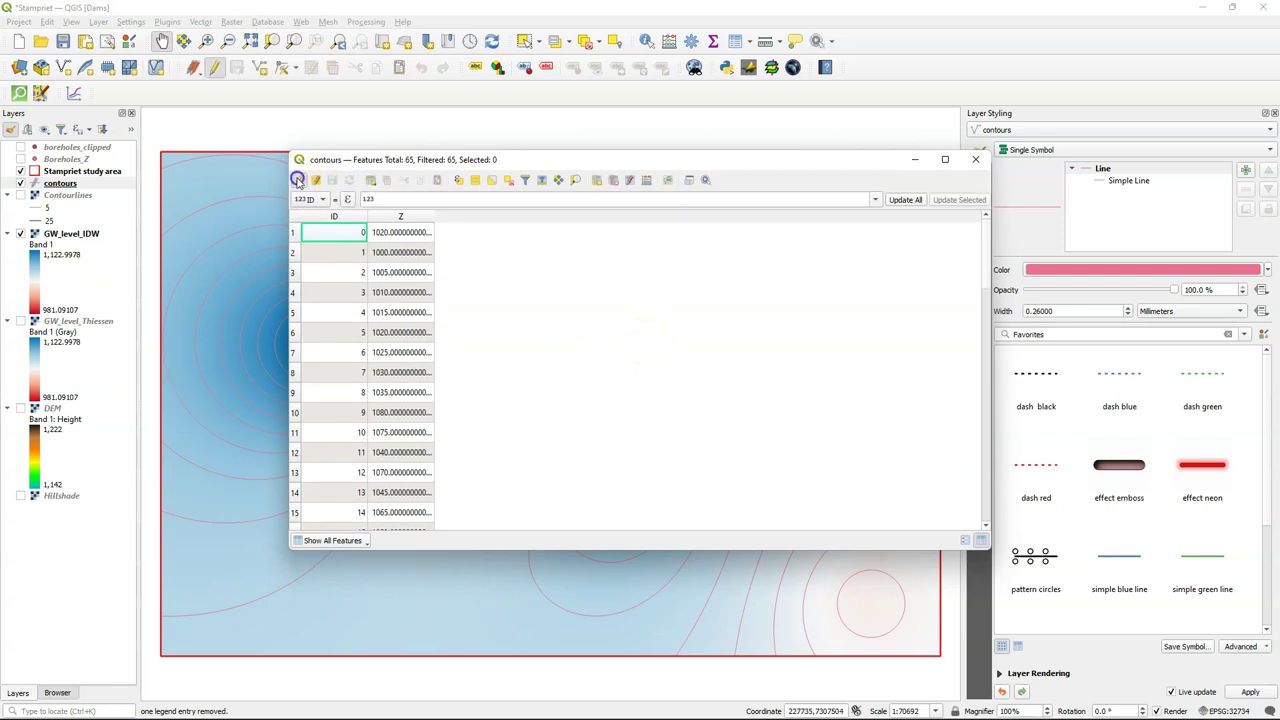
{"action": "left_click", "coordinate": [646, 180]}
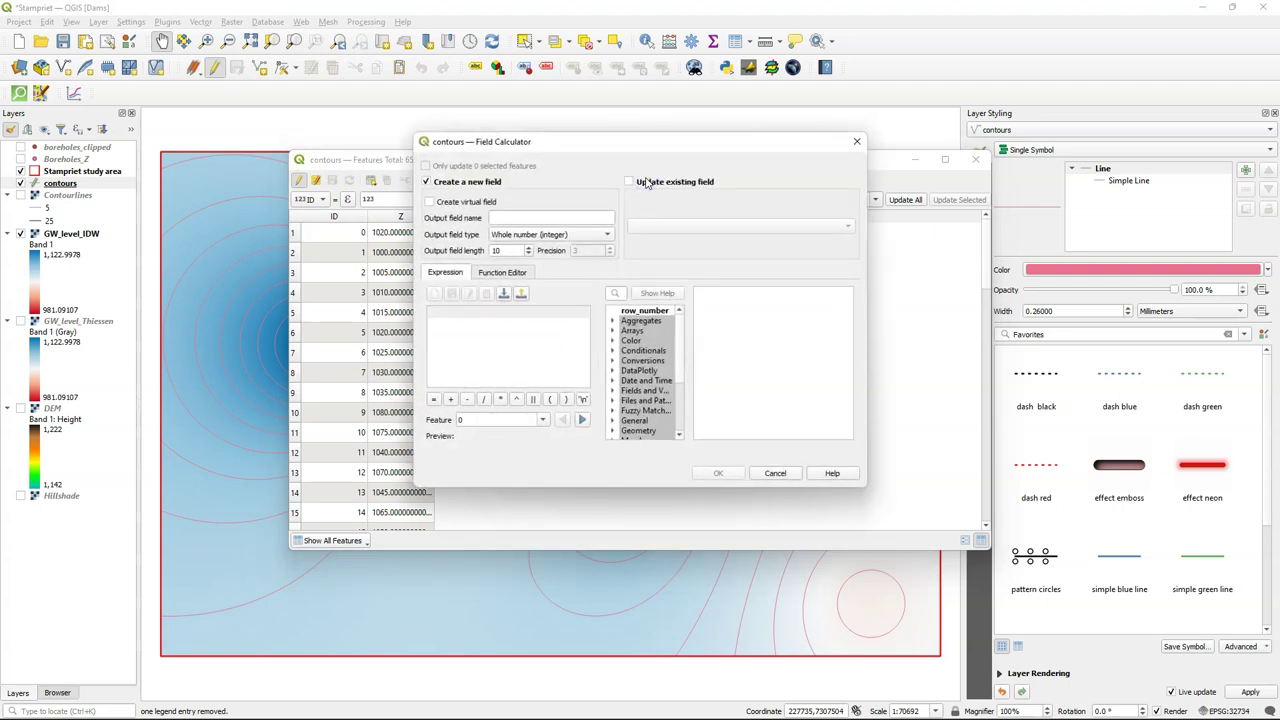
{"action": "left_click", "coordinate": [540, 216]}
{"action": "left_click", "coordinate": [536, 216]}
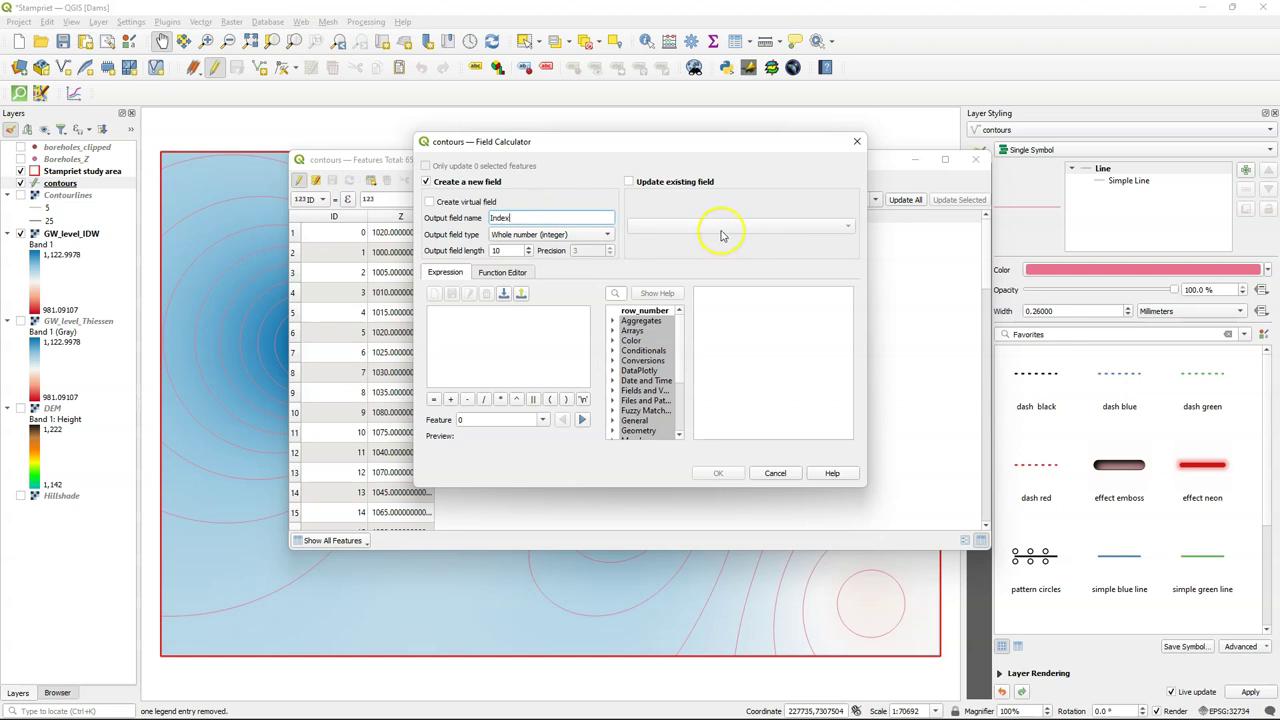
{"action": "left_click", "coordinate": [500, 250]}
{"action": "key", "text": "BackSpace"}
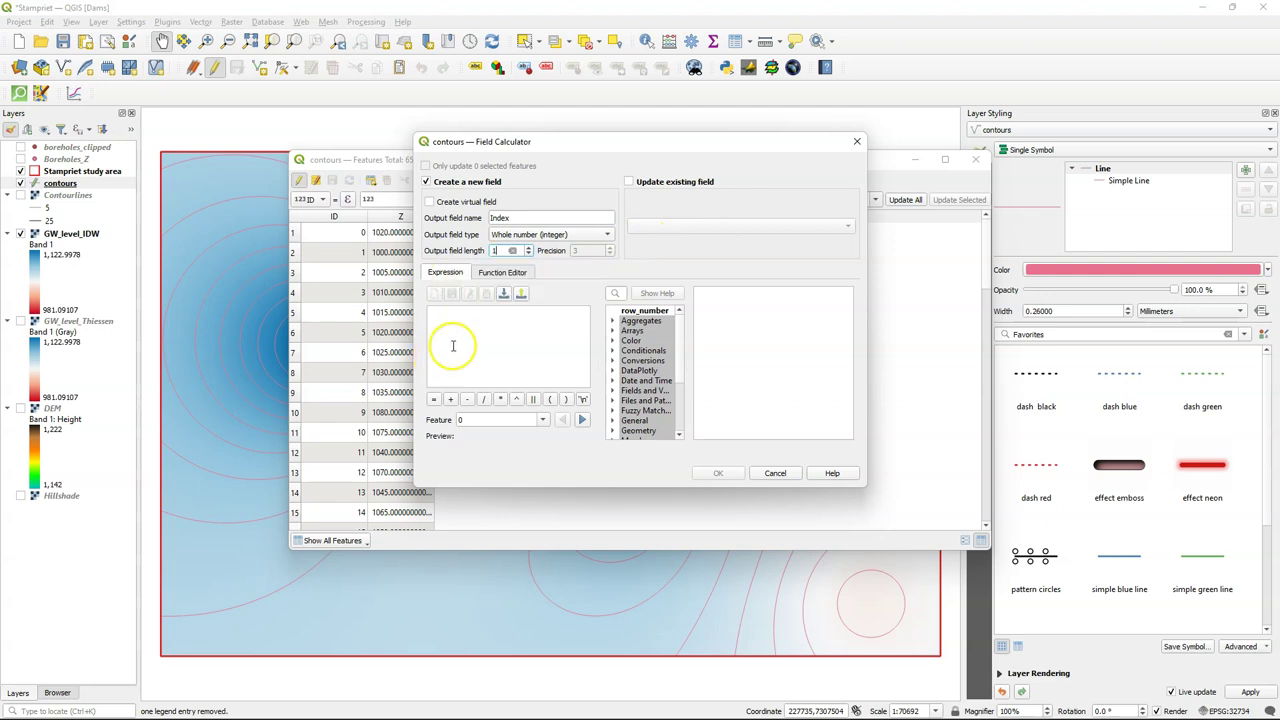
Begin the Index expression with the if function and the Z field
{"action": "left_click", "coordinate": [451, 339]}
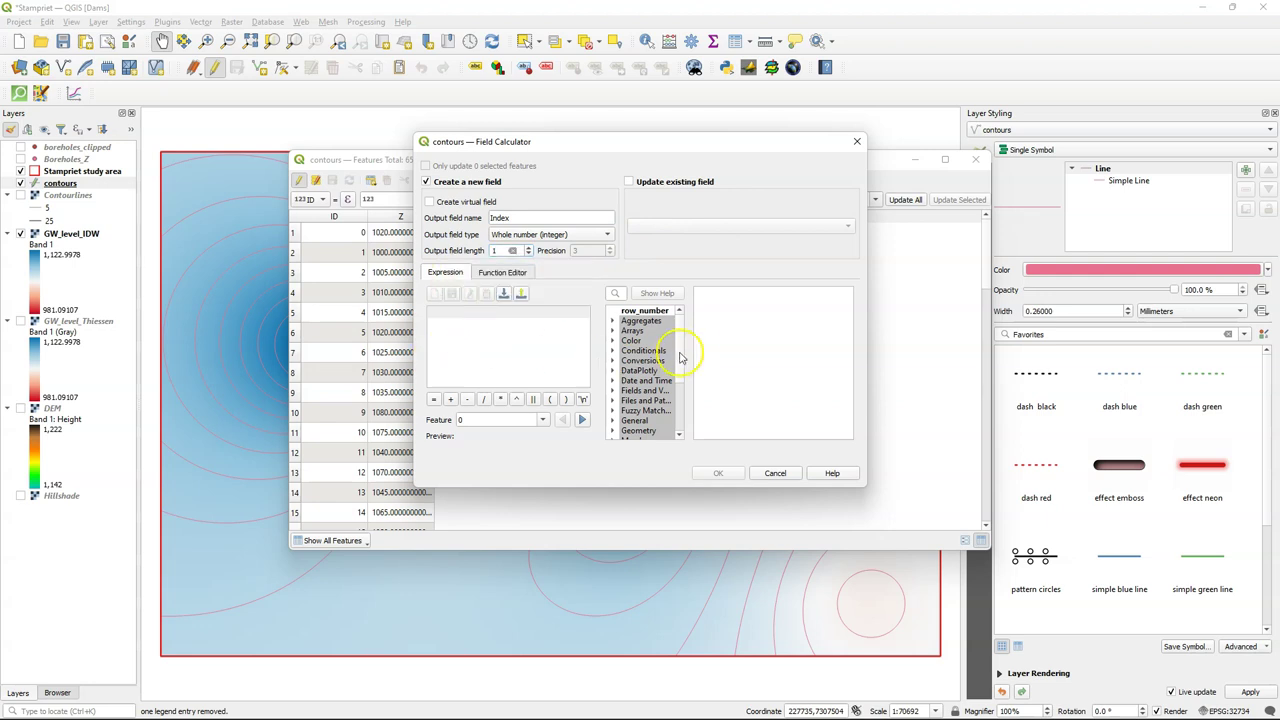
{"action": "left_click", "coordinate": [613, 390]}
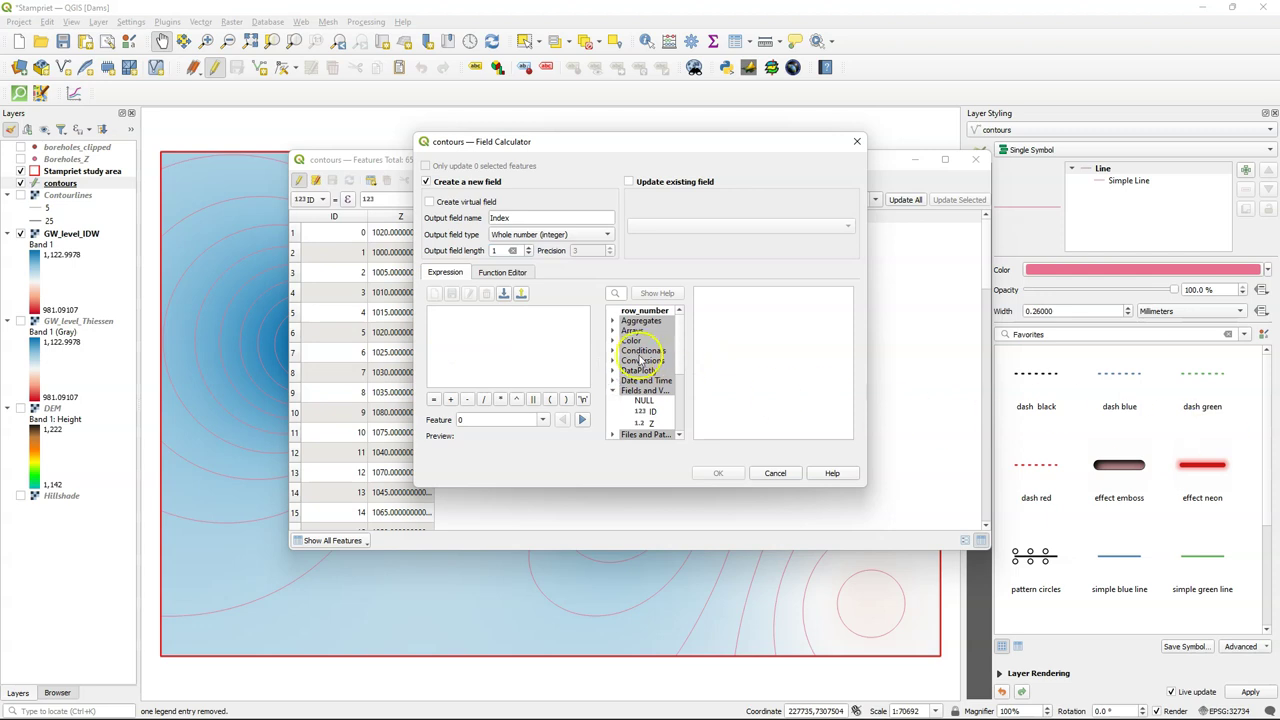
{"action": "left_click", "coordinate": [612, 350]}
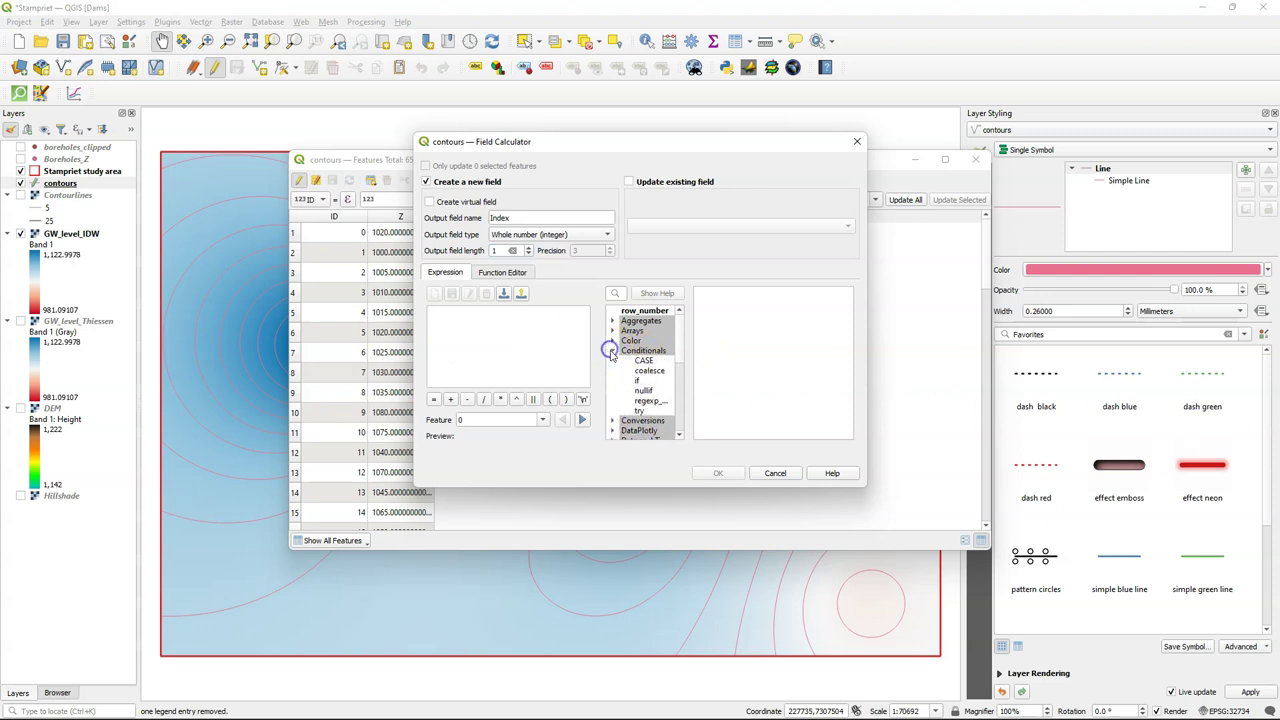
{"action": "double_click", "coordinate": [640, 381]}
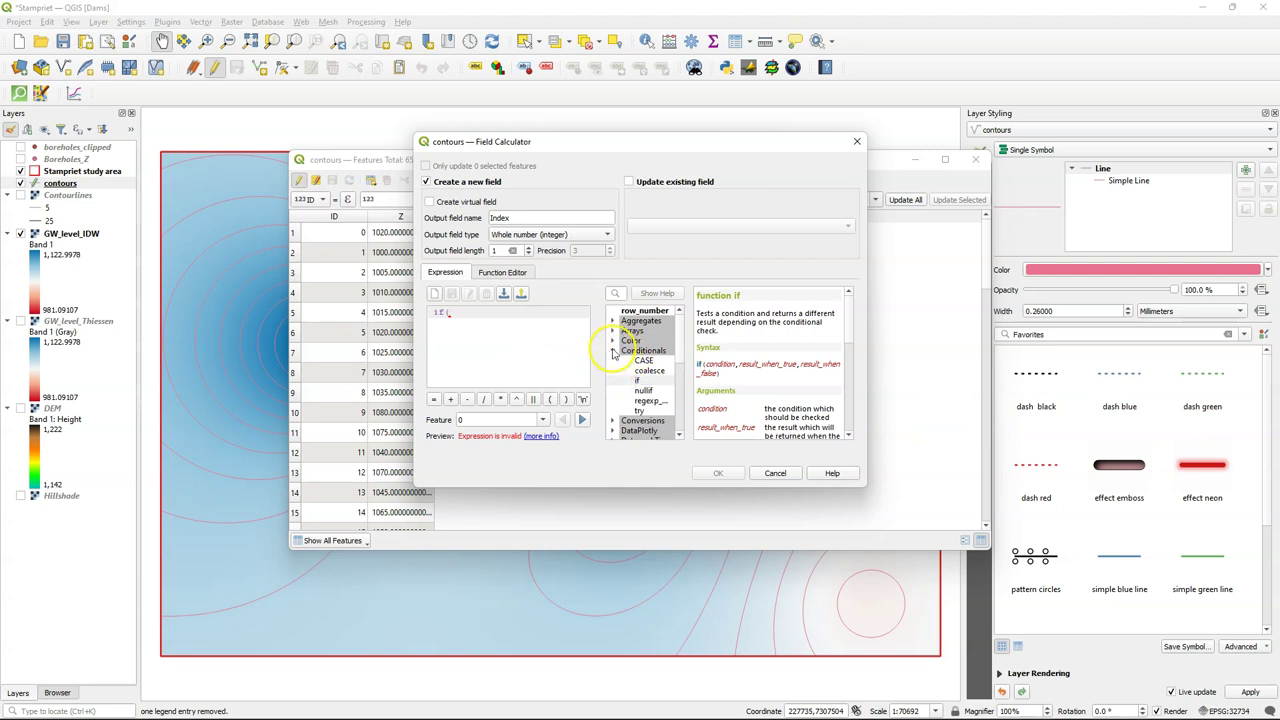
{"action": "scroll", "coordinate": [771, 386], "scroll_direction": "down", "scroll_amount": 2}
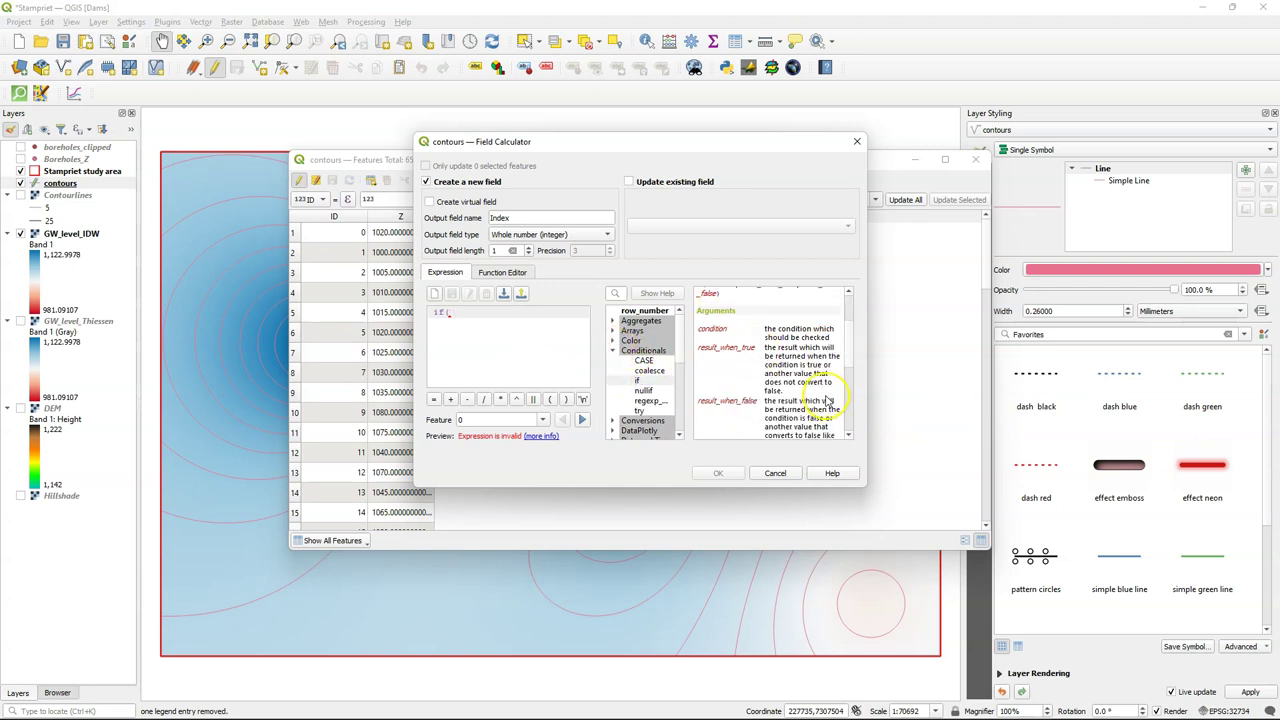
{"action": "scroll", "coordinate": [825, 401], "scroll_direction": "down", "scroll_amount": 1}
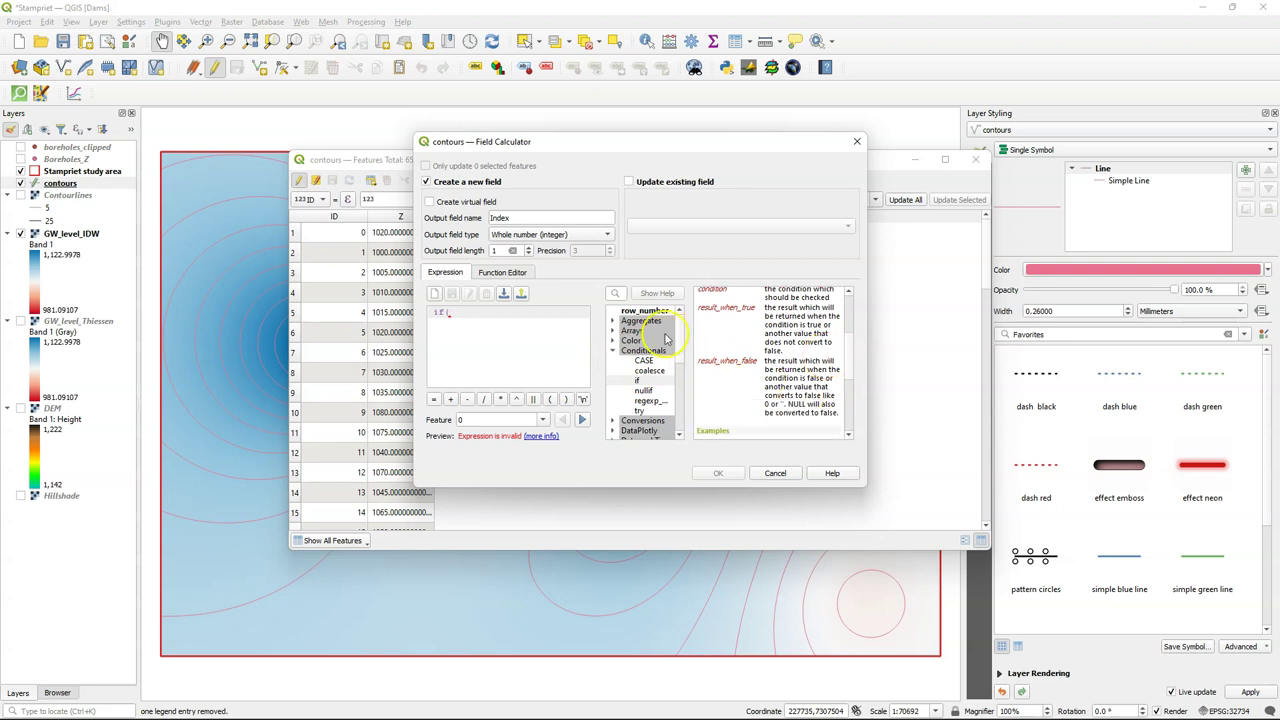
{"action": "left_click", "coordinate": [613, 351]}
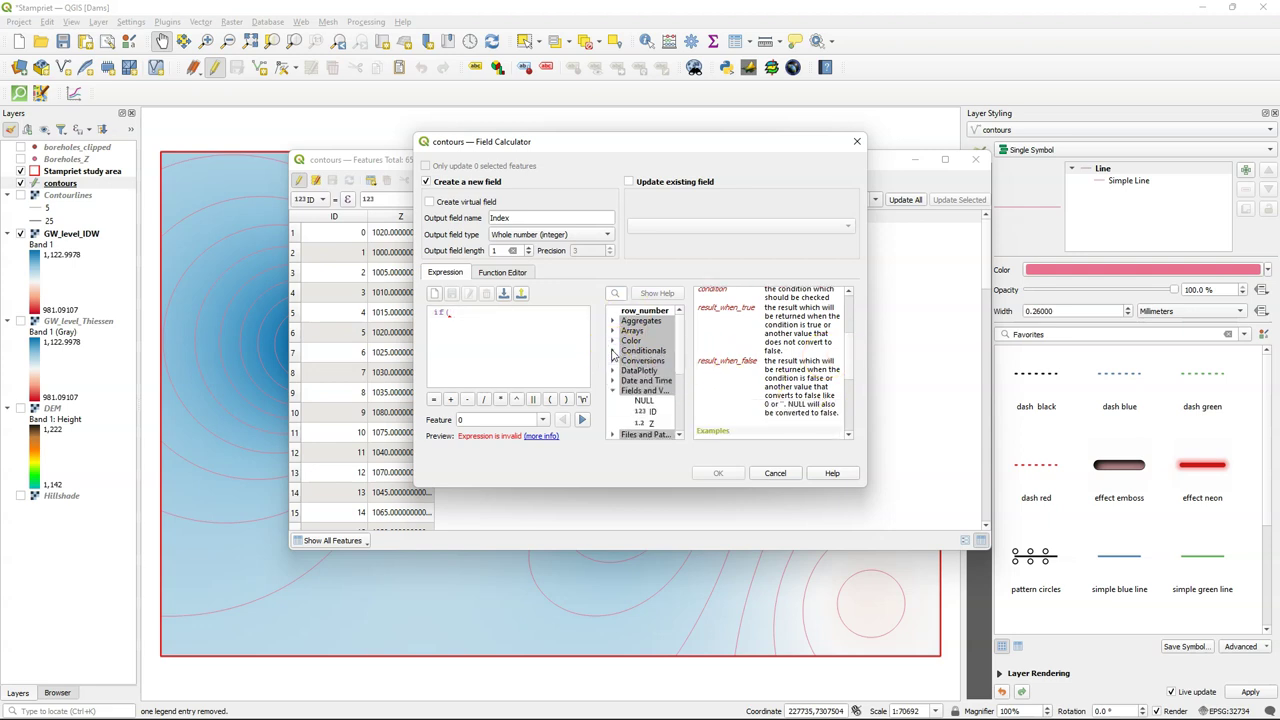
{"action": "left_click", "coordinate": [647, 424]}
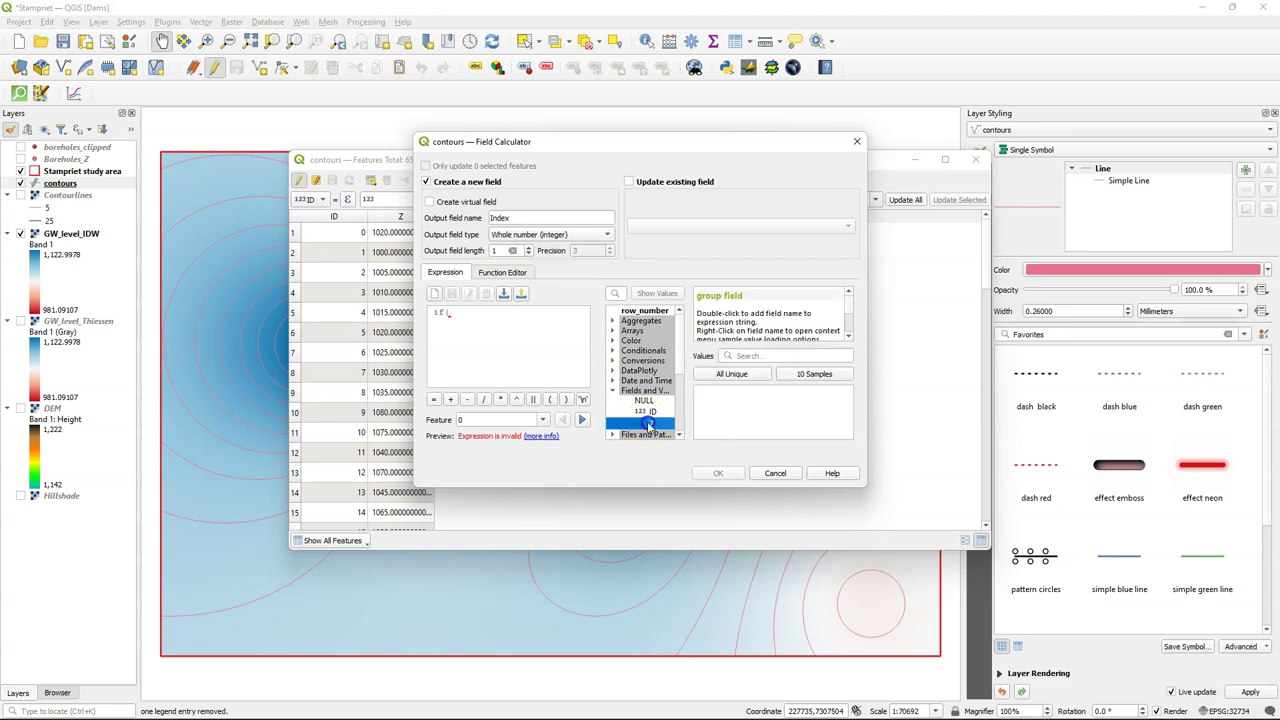
{"action": "double_click", "coordinate": [648, 424]}
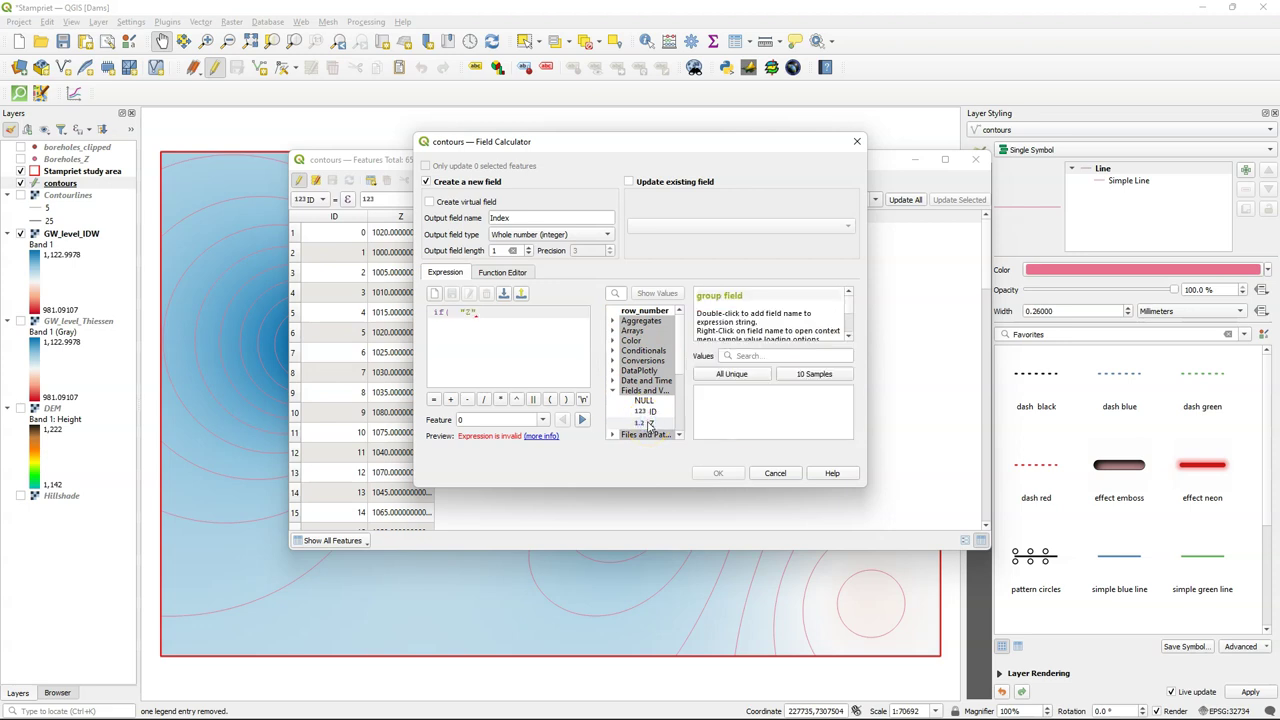
Extend the expression with the % operator, 25, an equals comparison, and '0, 1,'
{"action": "scroll", "coordinate": [648, 424], "scroll_direction": "down", "scroll_amount": 3}
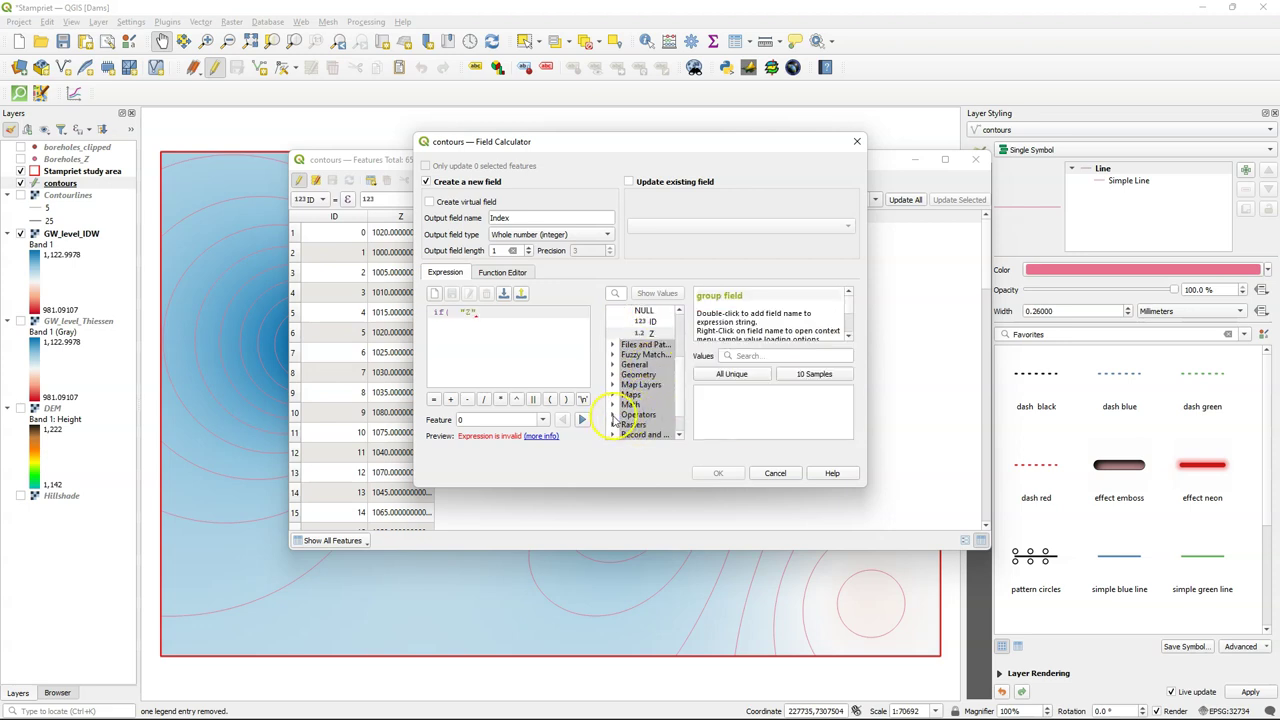
{"action": "left_click", "coordinate": [613, 415]}
{"action": "scroll", "coordinate": [640, 395], "scroll_direction": "down", "scroll_amount": 2}
{"action": "left_click", "coordinate": [640, 401]}
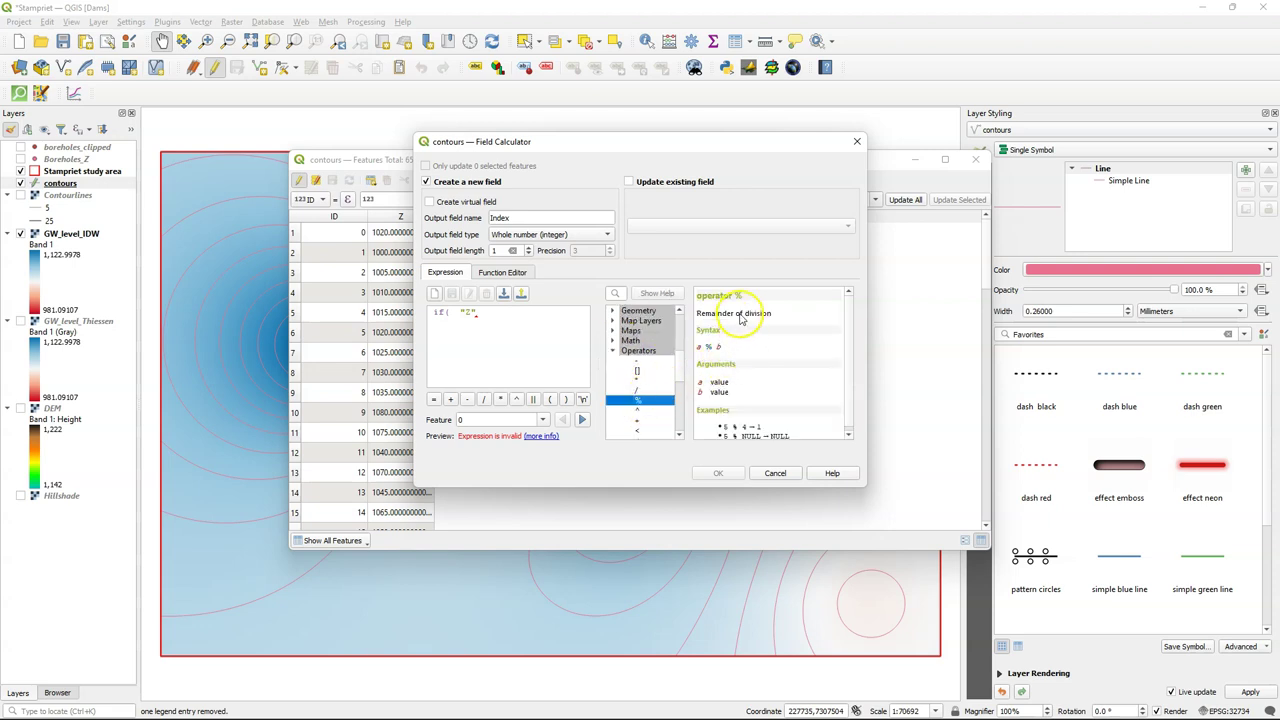
{"action": "left_click", "coordinate": [638, 406]}
{"action": "scroll", "coordinate": [808, 386], "scroll_direction": "down", "scroll_amount": 1}
{"action": "left_click", "coordinate": [641, 405]}
{"action": "double_click", "coordinate": [641, 405]}
{"action": "left_click", "coordinate": [525, 313]}
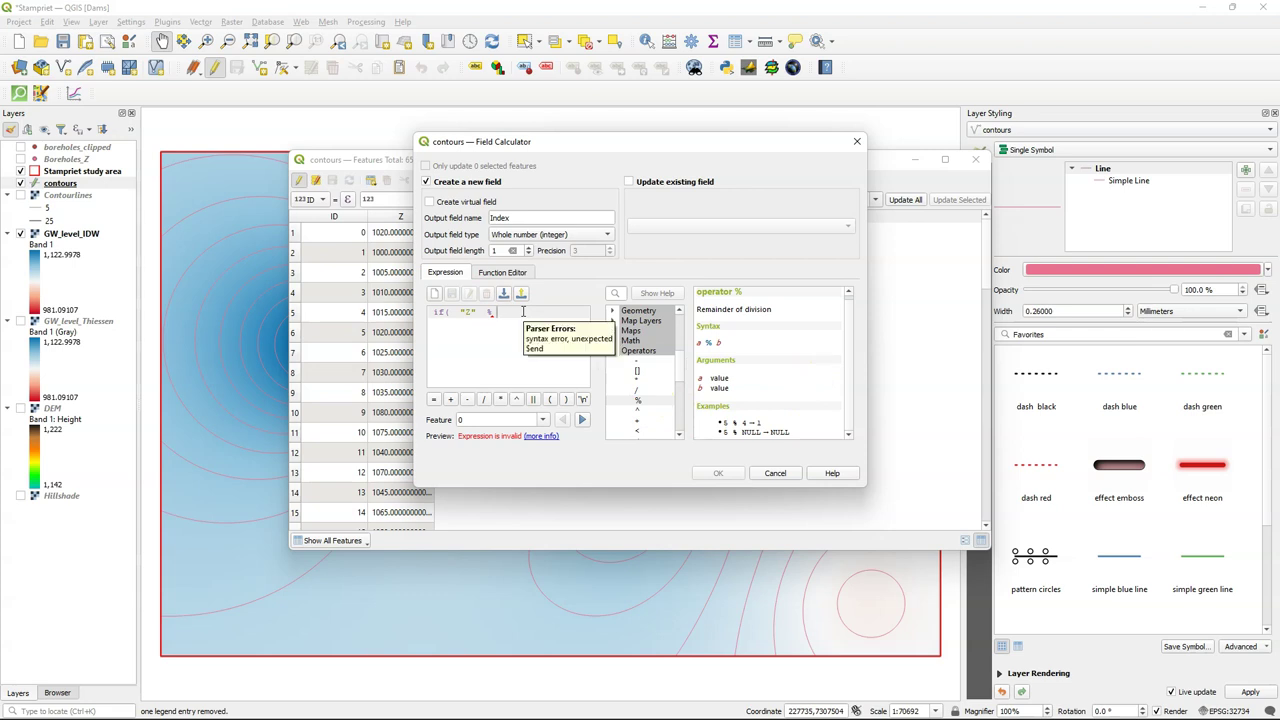
{"action": "type", "text": "25"}
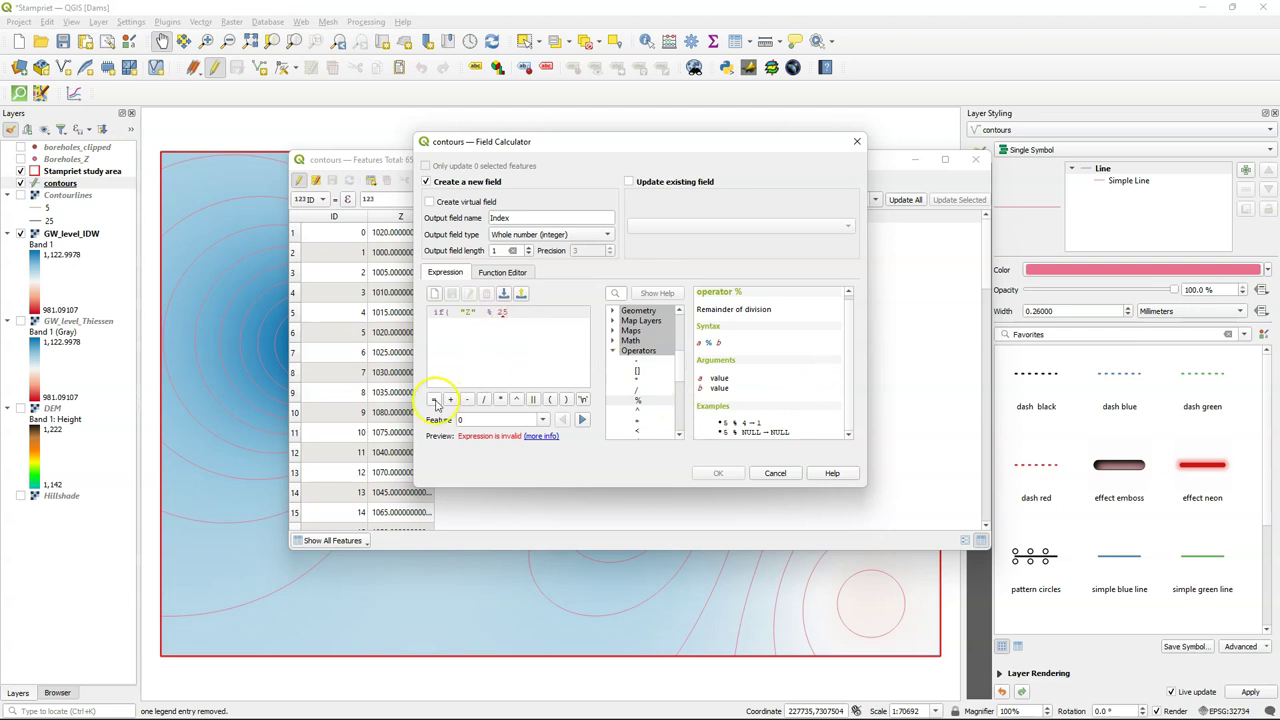
{"action": "left_click", "coordinate": [434, 399]}
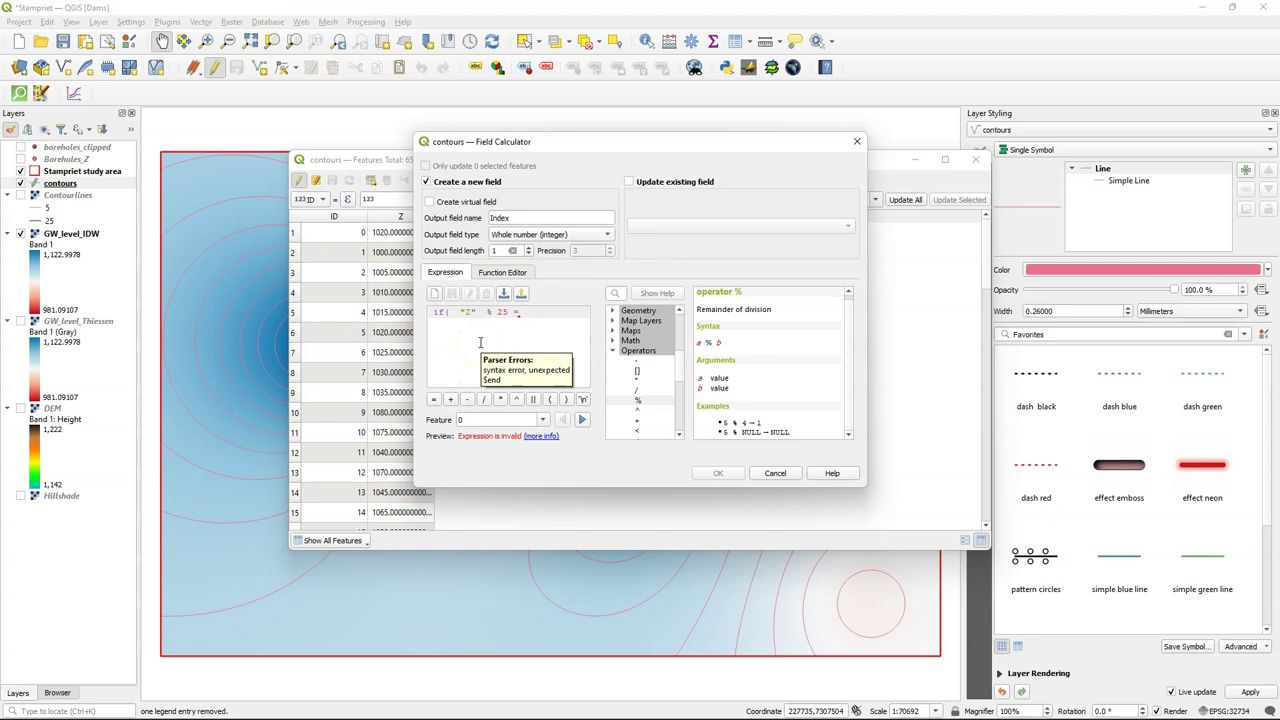
{"action": "type", "text": "0,"}
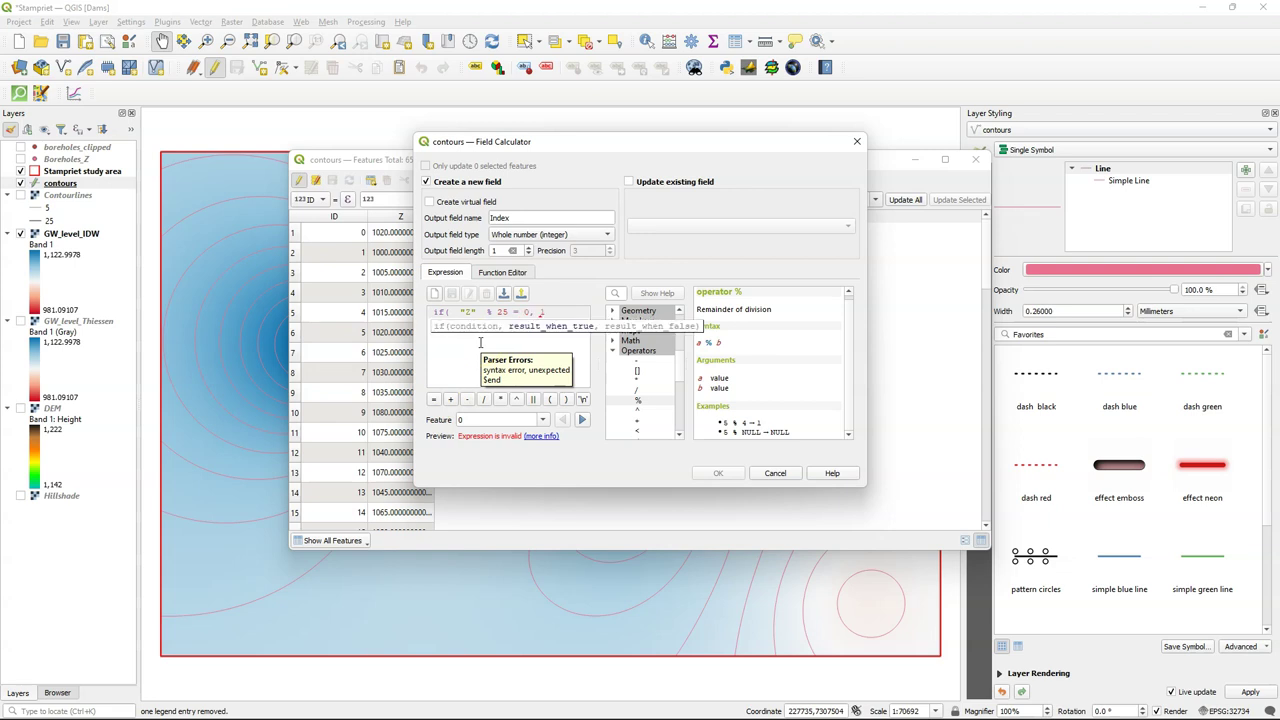
{"action": "type", "text": " 1,"}
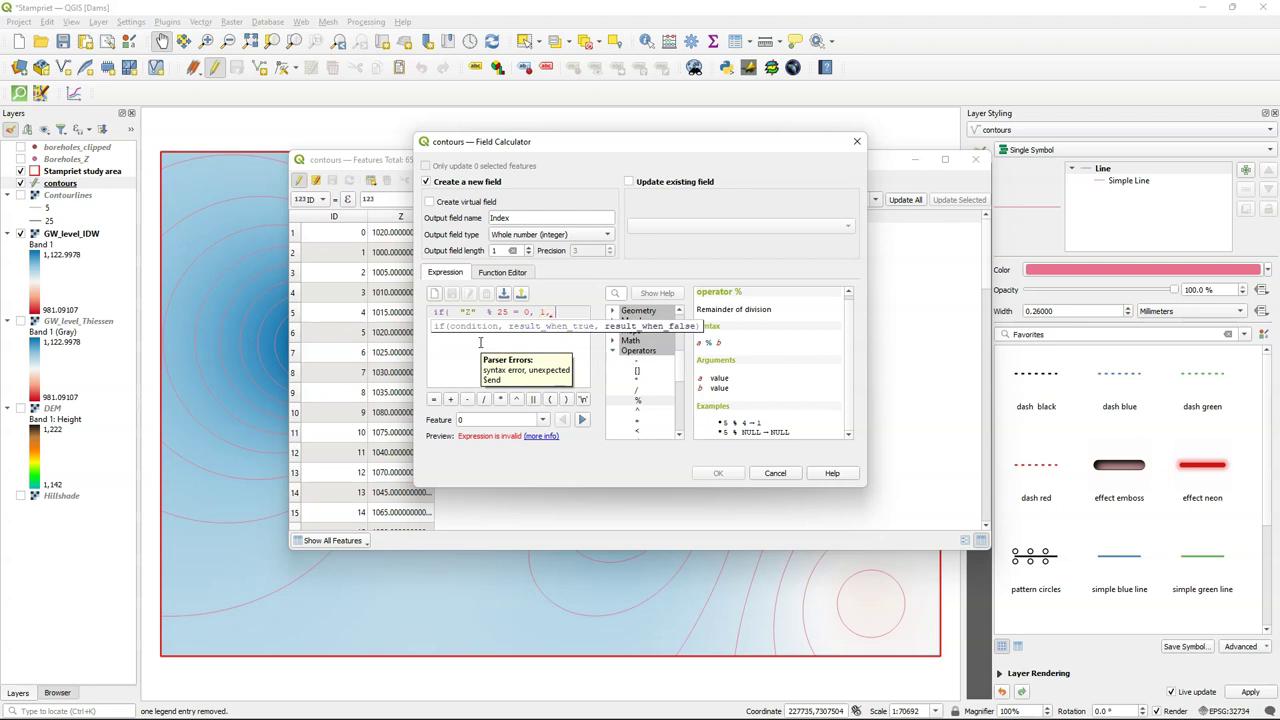
Finish the expression with NULL, giving if("Z" % 25 = 0, 1, NULL)
{"action": "left_click", "coordinate": [612, 350]}
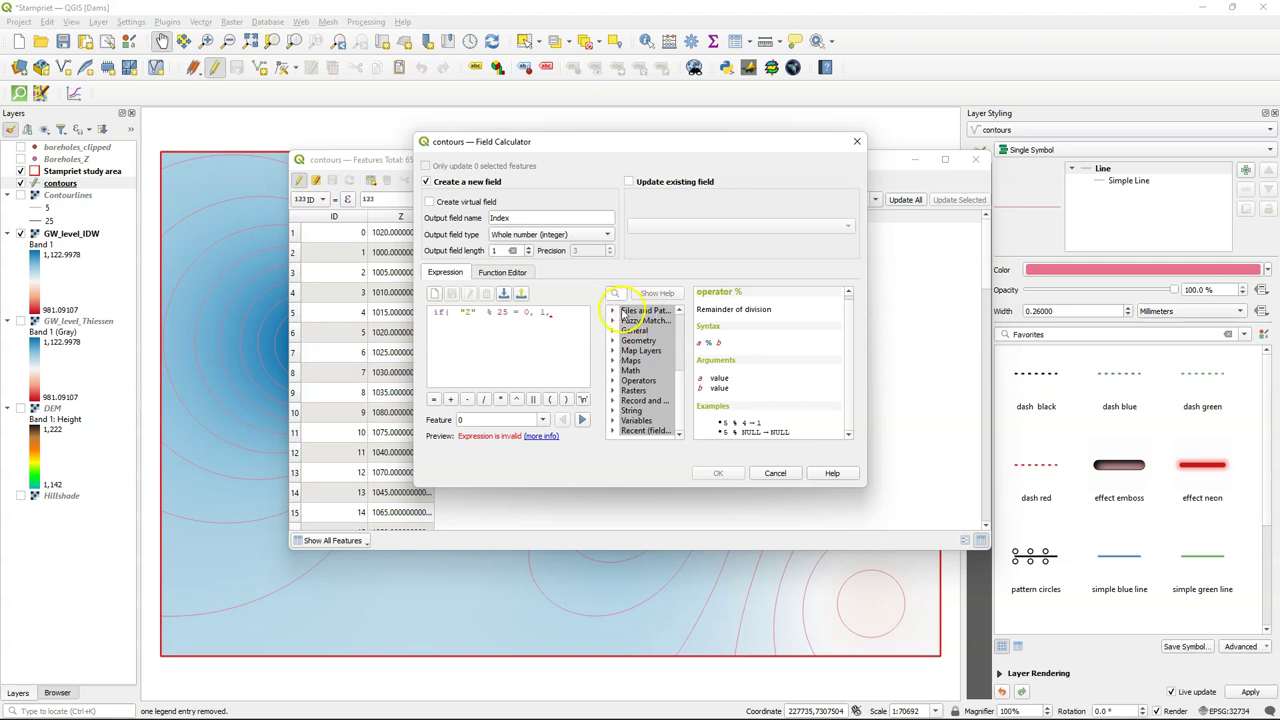
{"action": "left_click", "coordinate": [563, 316]}
{"action": "type", "text": "NULL"}
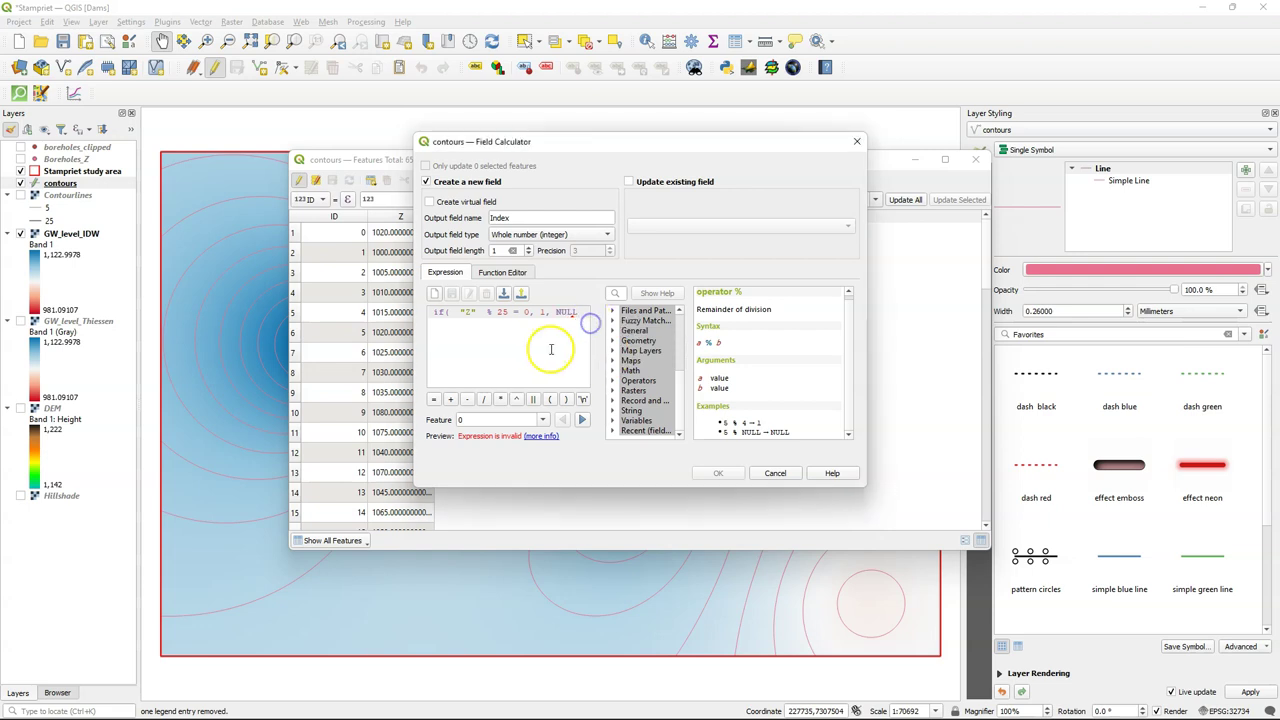
{"action": "left_click", "coordinate": [565, 399]}
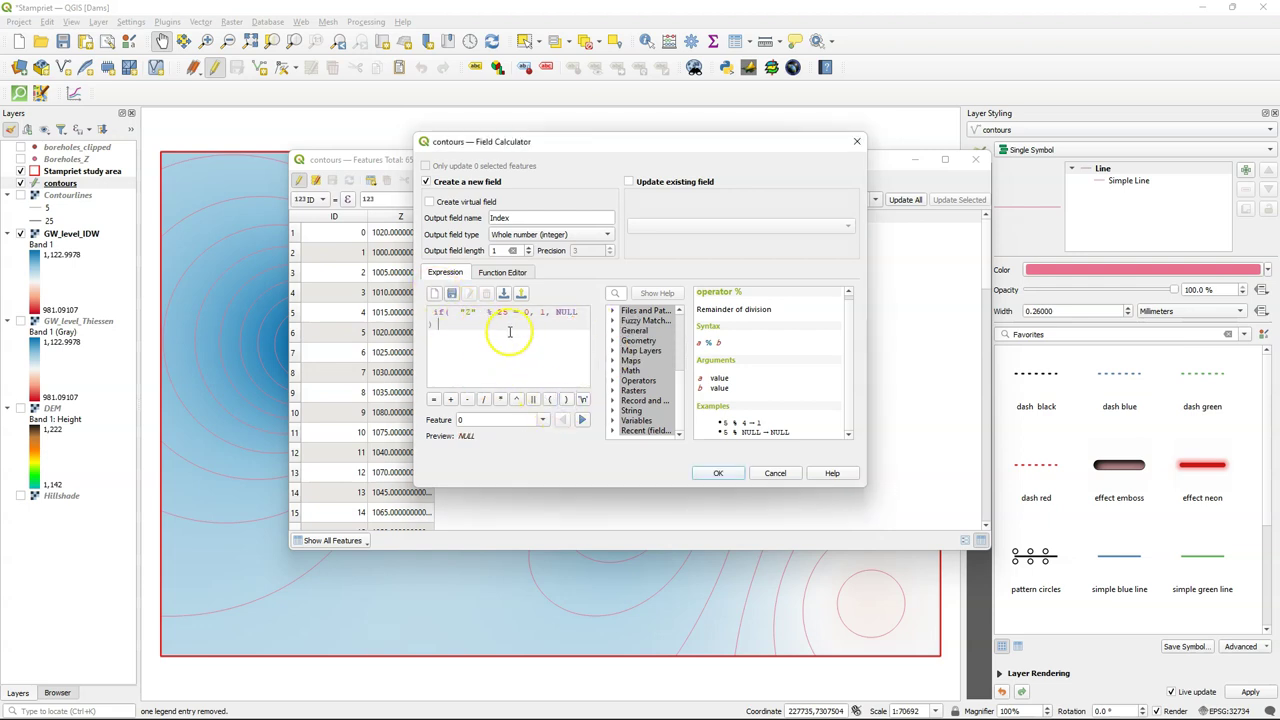
{"action": "left_click_drag", "start_coordinate": [867, 352], "coordinate": [929, 349]}
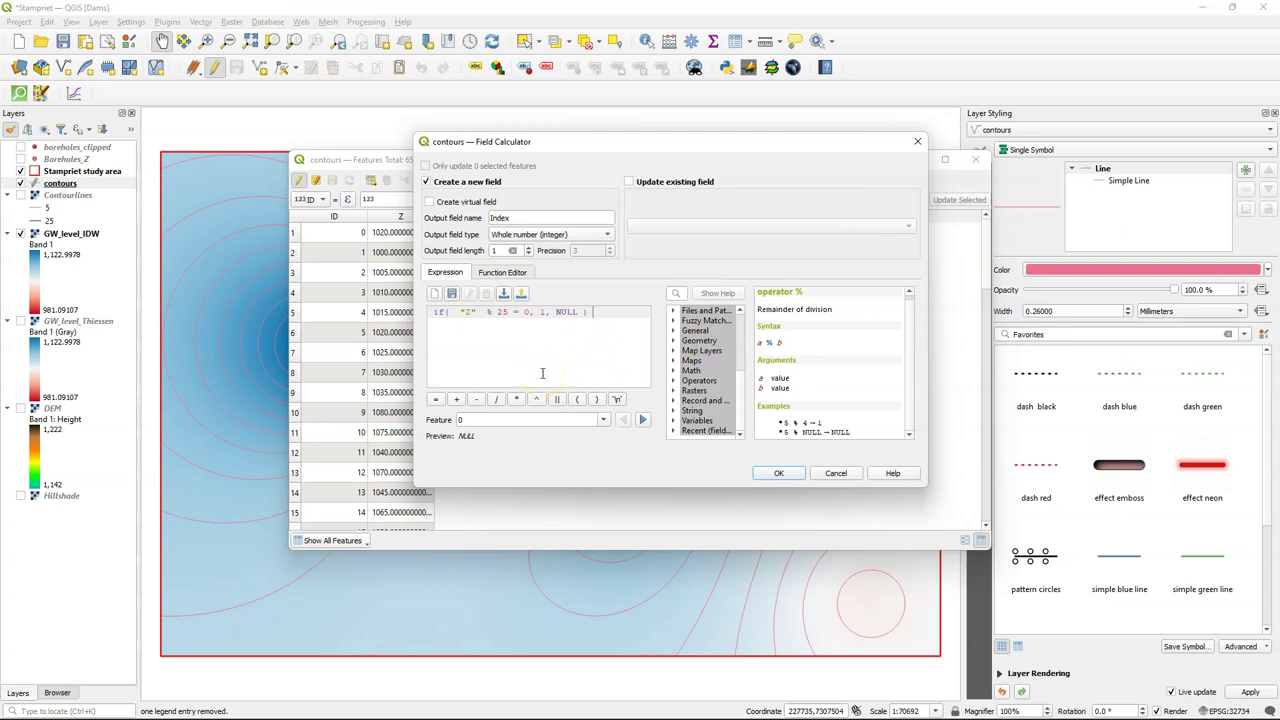
Create the Index field, stop editing and save the contours layer edits
{"action": "left_click", "coordinate": [779, 474]}
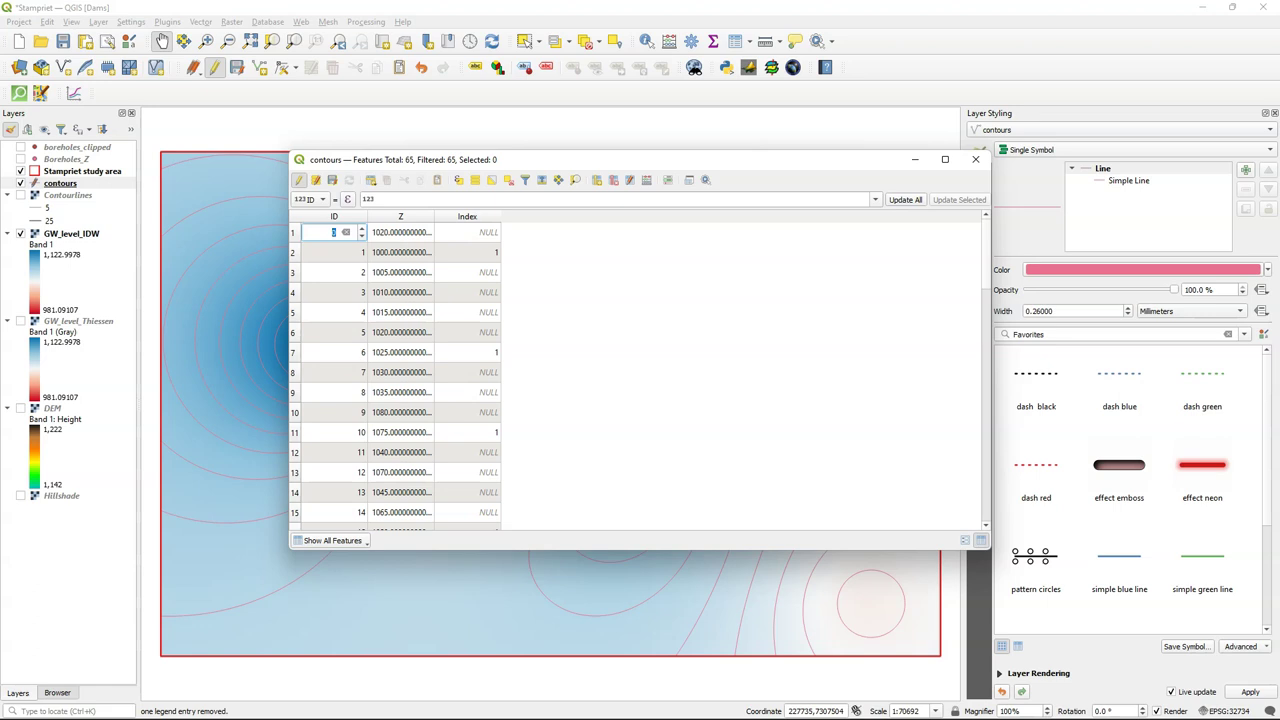
{"action": "left_click", "coordinate": [298, 179]}
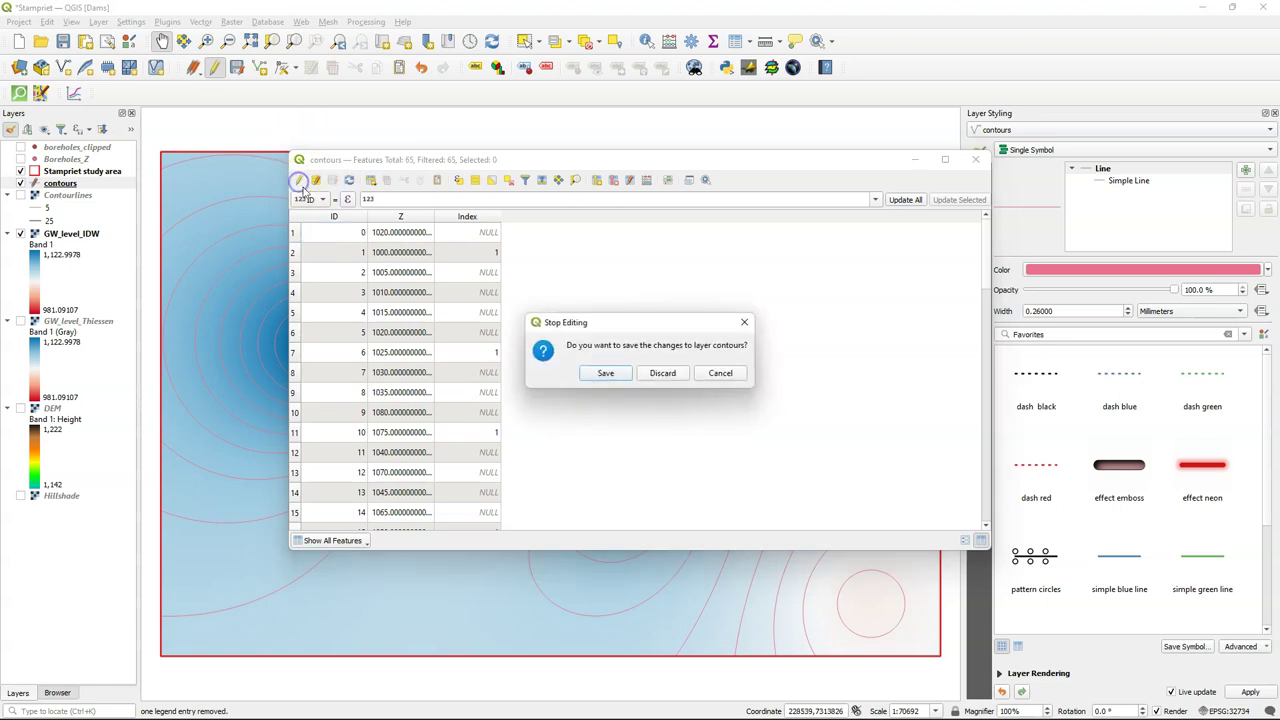
{"action": "left_click", "coordinate": [607, 373]}
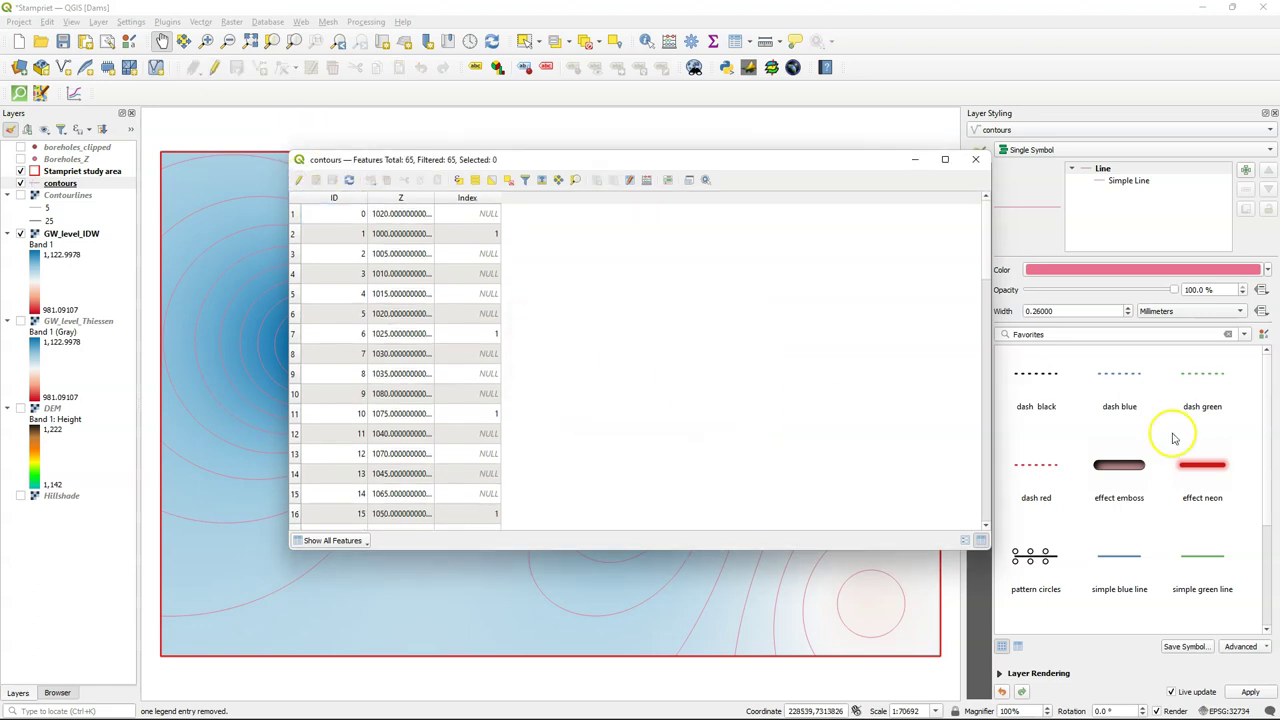
Style the contours layer as Categorized by the Index field and classify its values
{"action": "left_click", "coordinate": [975, 159]}
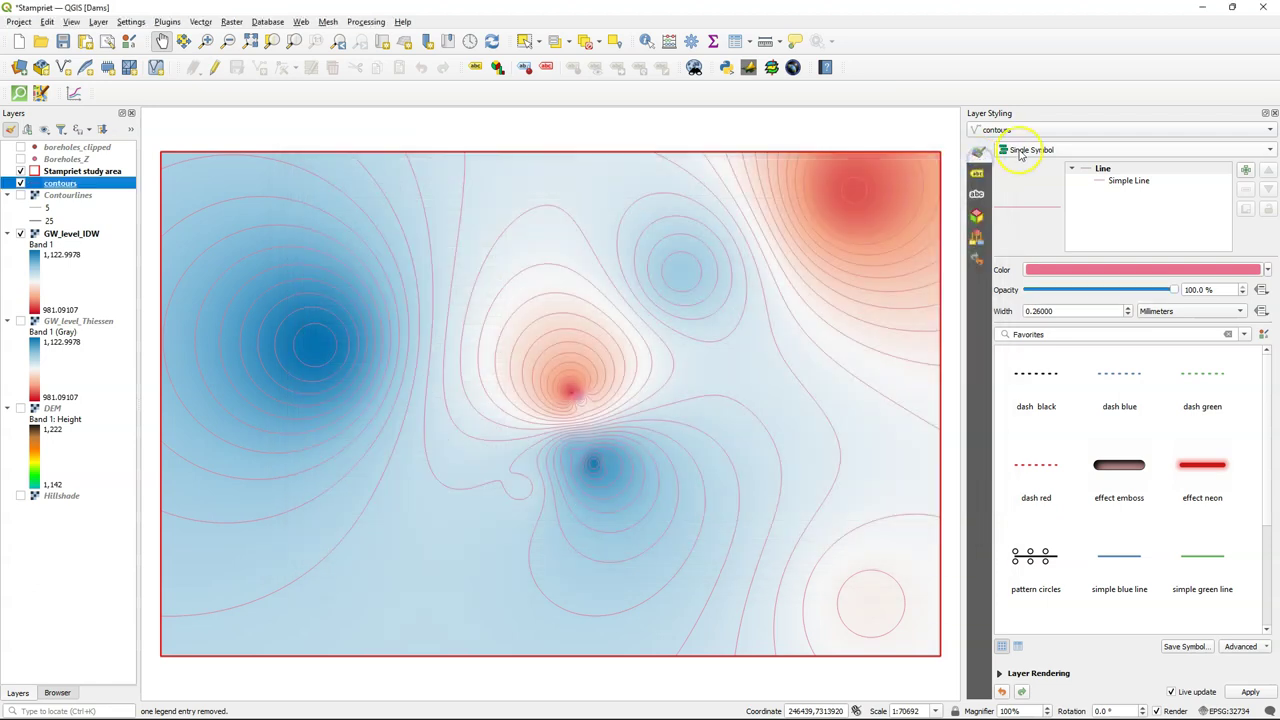
{"action": "left_click", "coordinate": [1020, 152]}
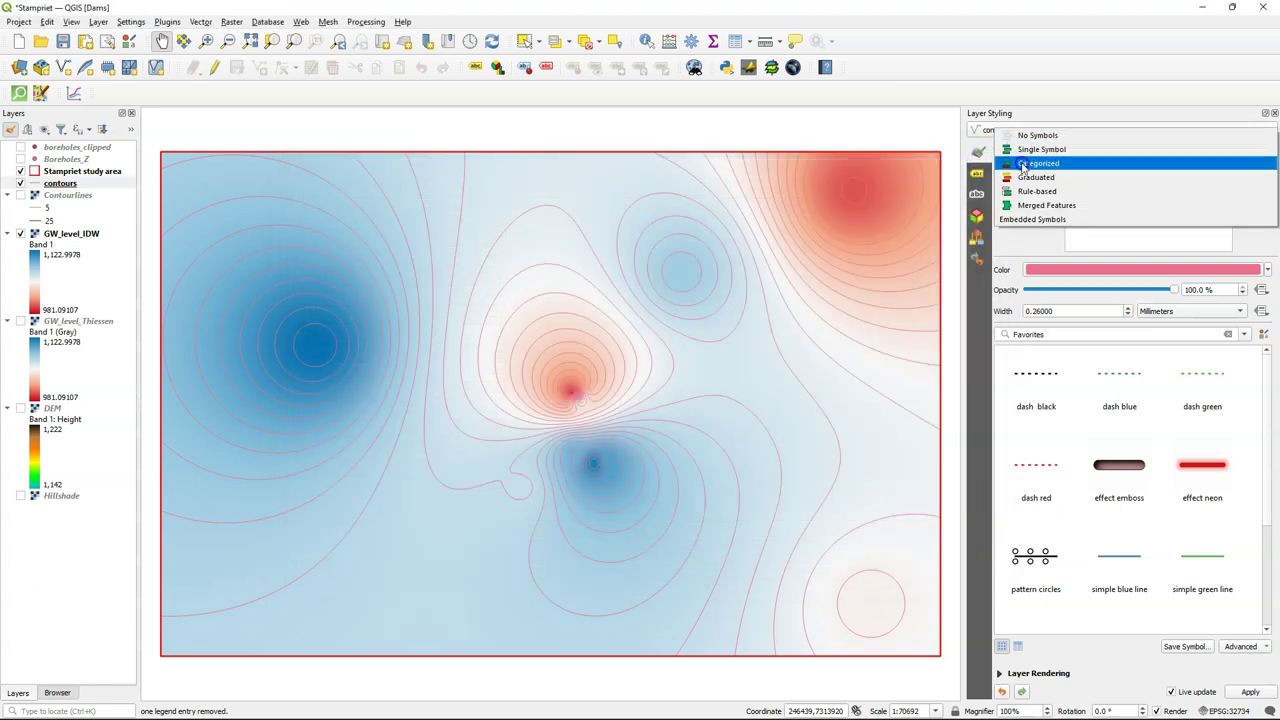
{"action": "left_click", "coordinate": [1022, 164]}
{"action": "left_click", "coordinate": [1250, 172]}
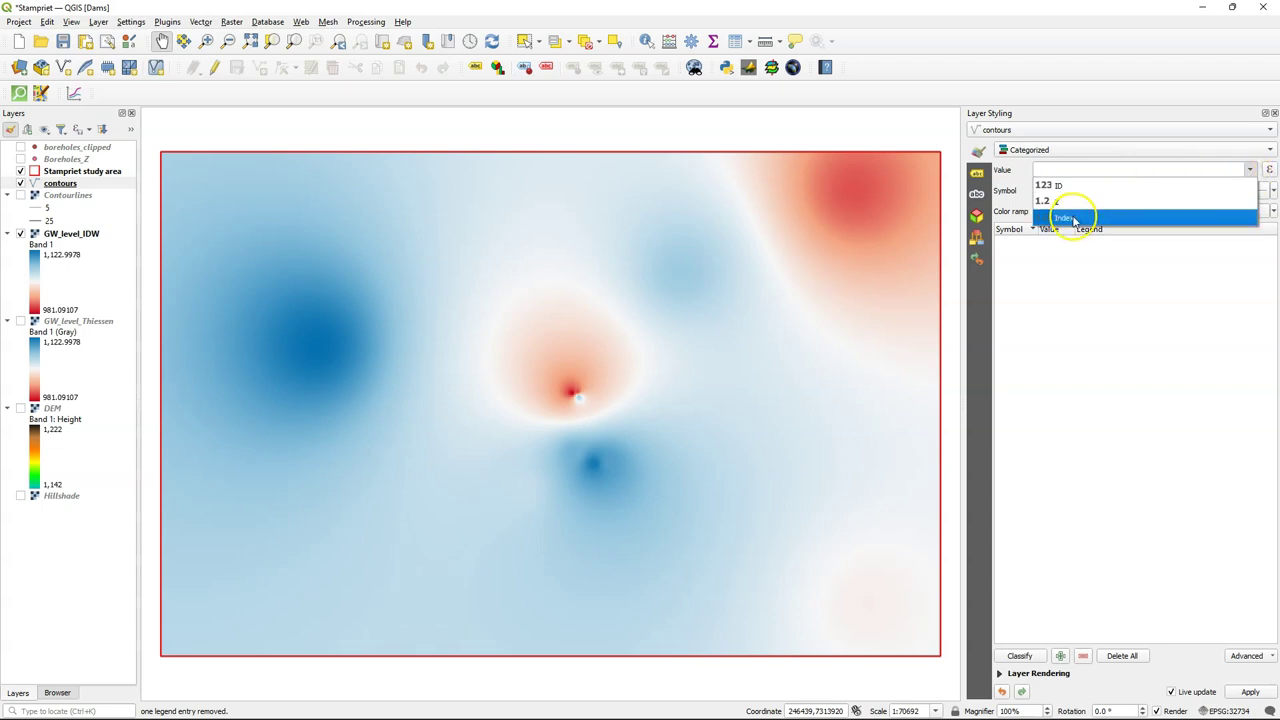
{"action": "left_click", "coordinate": [1073, 219]}
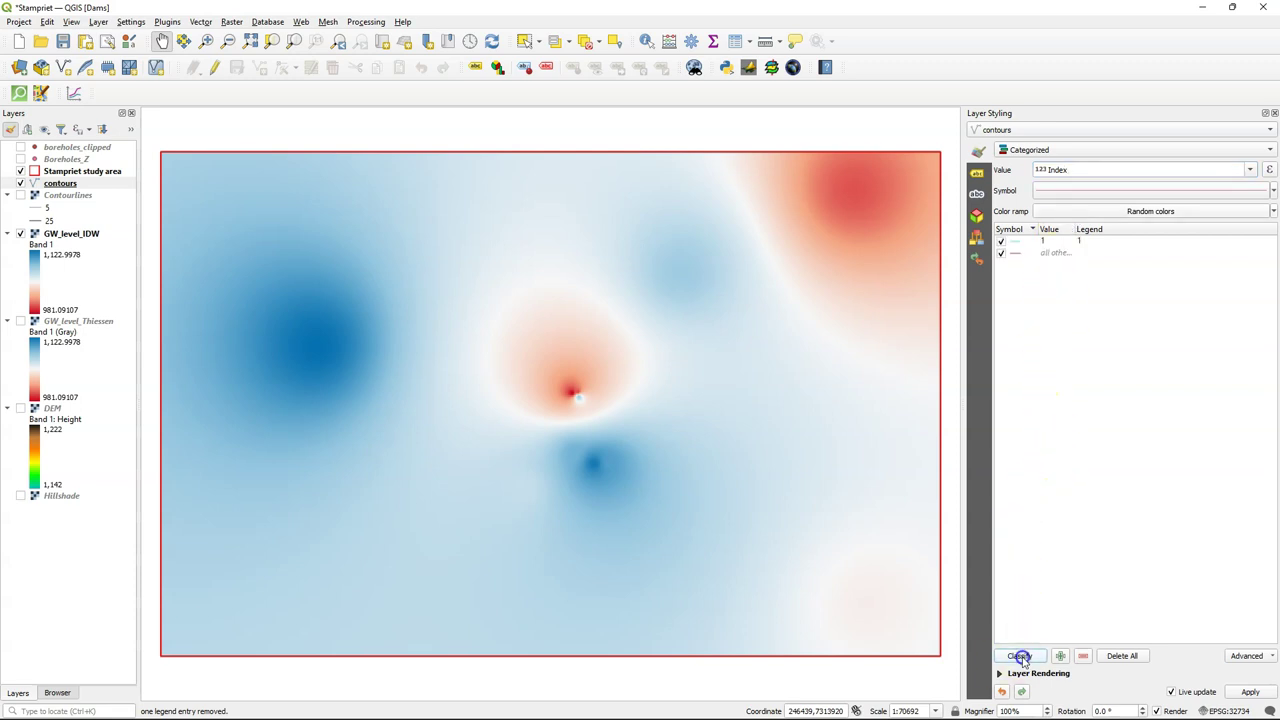
{"action": "left_click", "coordinate": [1019, 656]}
{"action": "left_click", "coordinate": [1068, 375]}
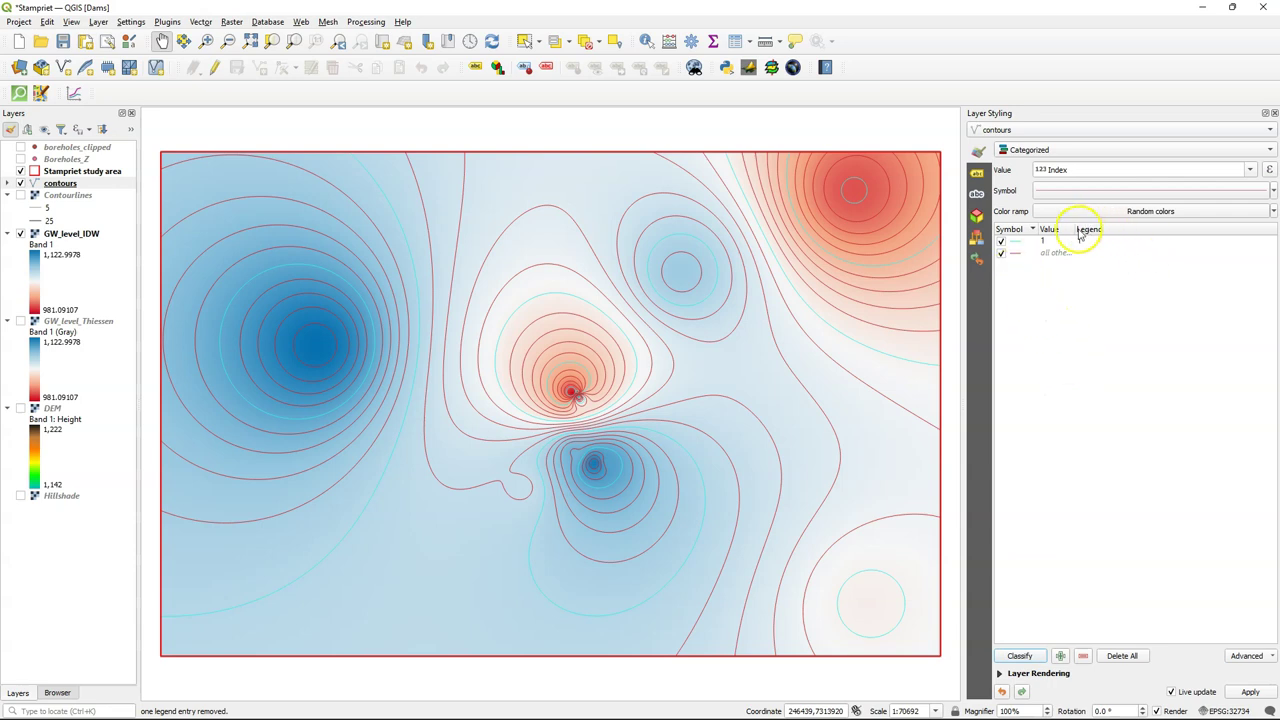
{"action": "left_click_drag", "start_coordinate": [1073, 229], "coordinate": [1112, 231]}
Colour the index contour class (Index 1) black #000000
{"action": "double_click", "coordinate": [1017, 242]}
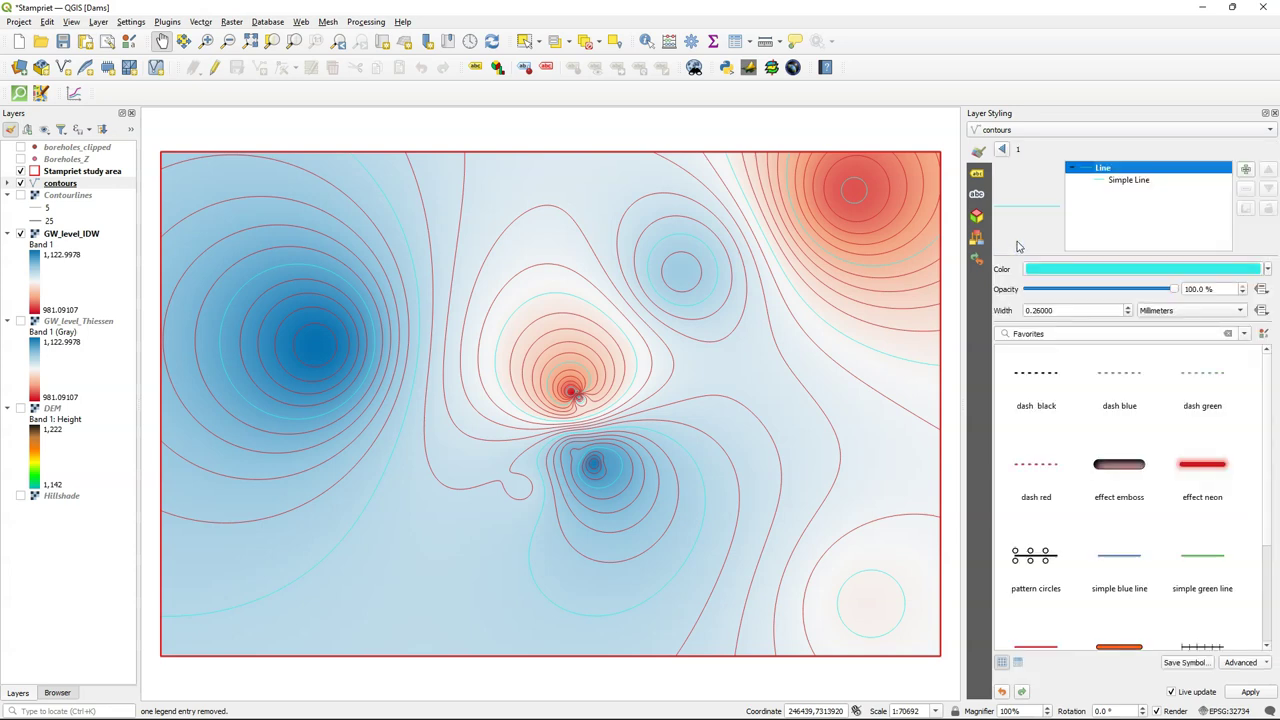
{"action": "left_click", "coordinate": [1043, 269]}
{"action": "left_click", "coordinate": [1021, 330]}
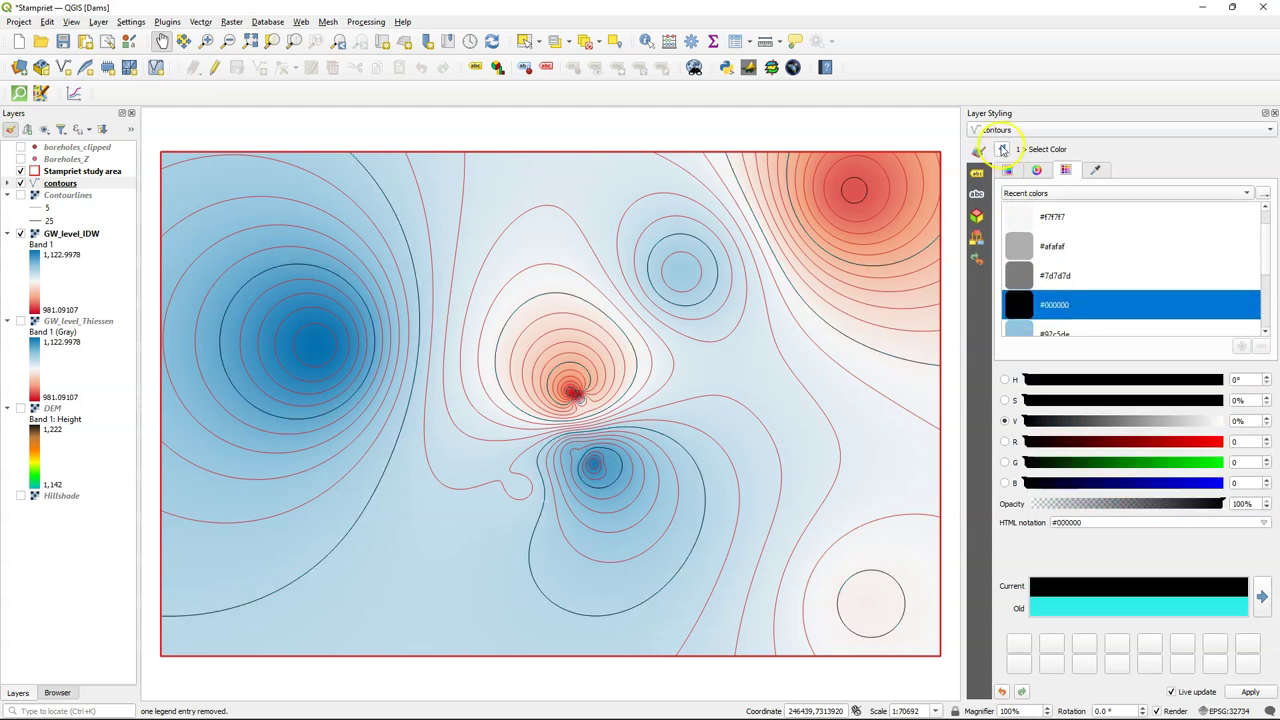
{"action": "left_click", "coordinate": [1001, 148]}
{"action": "left_click", "coordinate": [1001, 148]}
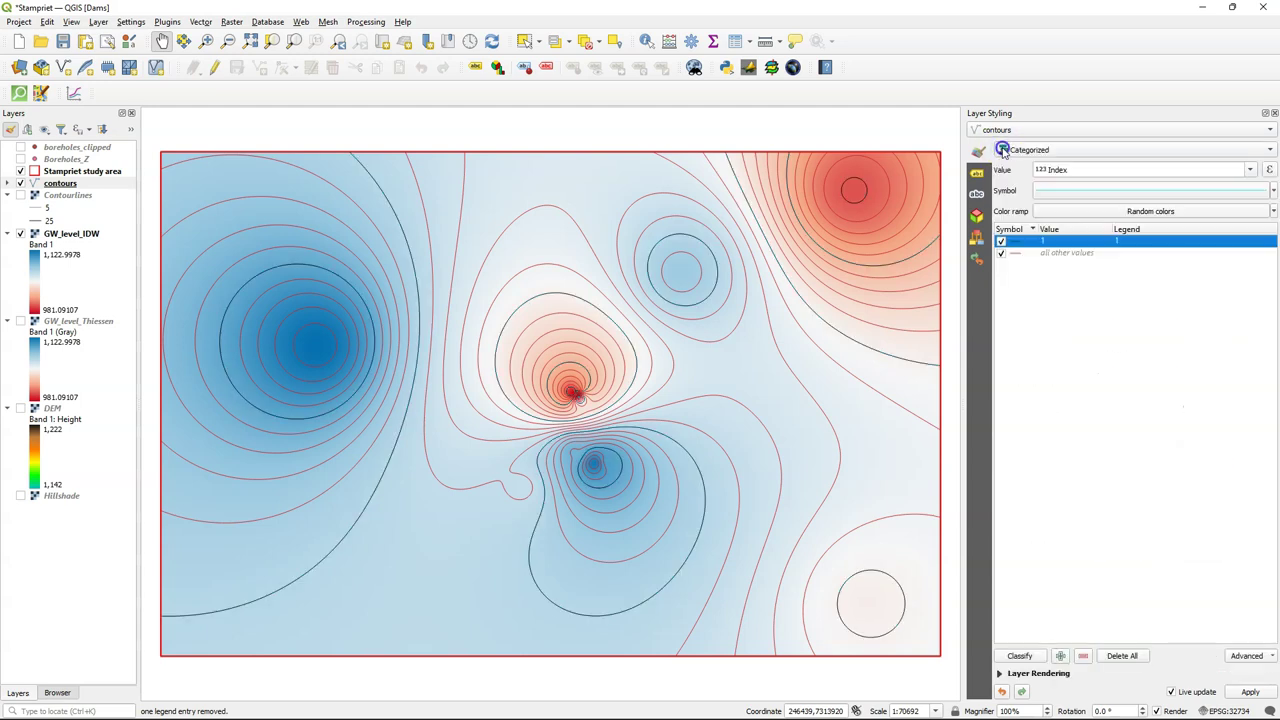
Colour the 'all other values' contour class grey #919191
{"action": "double_click", "coordinate": [1022, 253]}
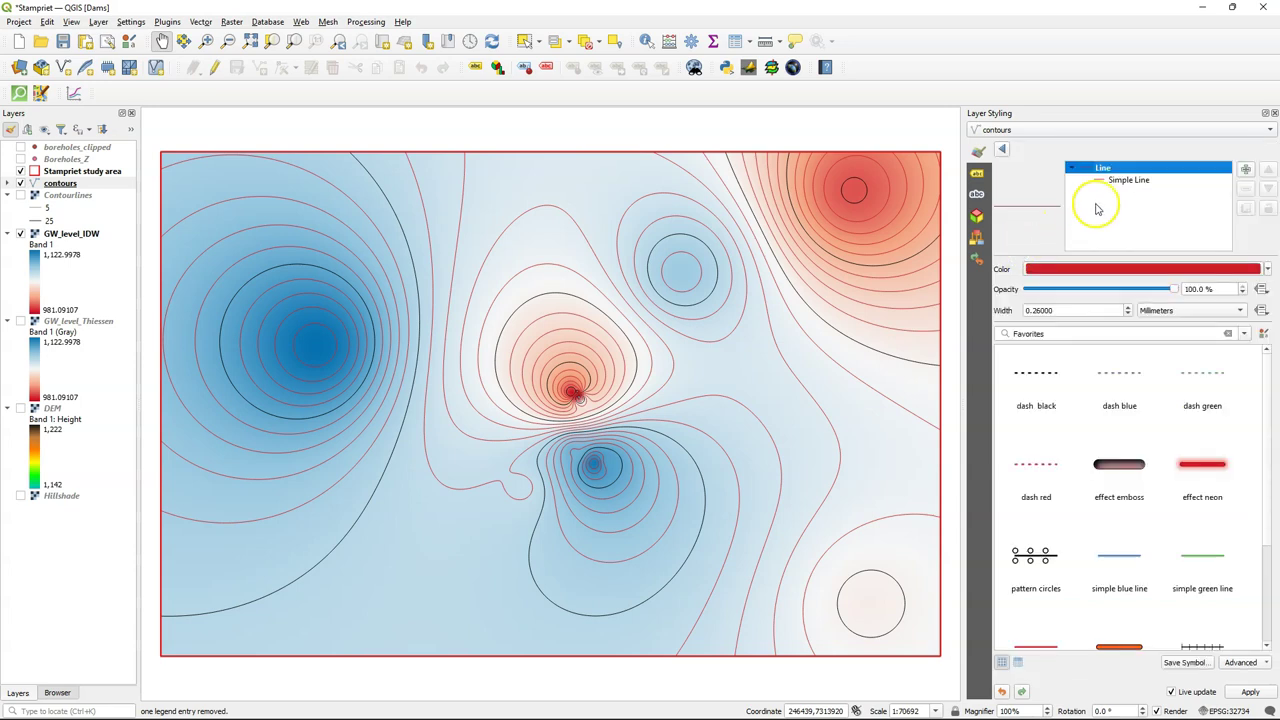
{"action": "left_click", "coordinate": [1097, 268]}
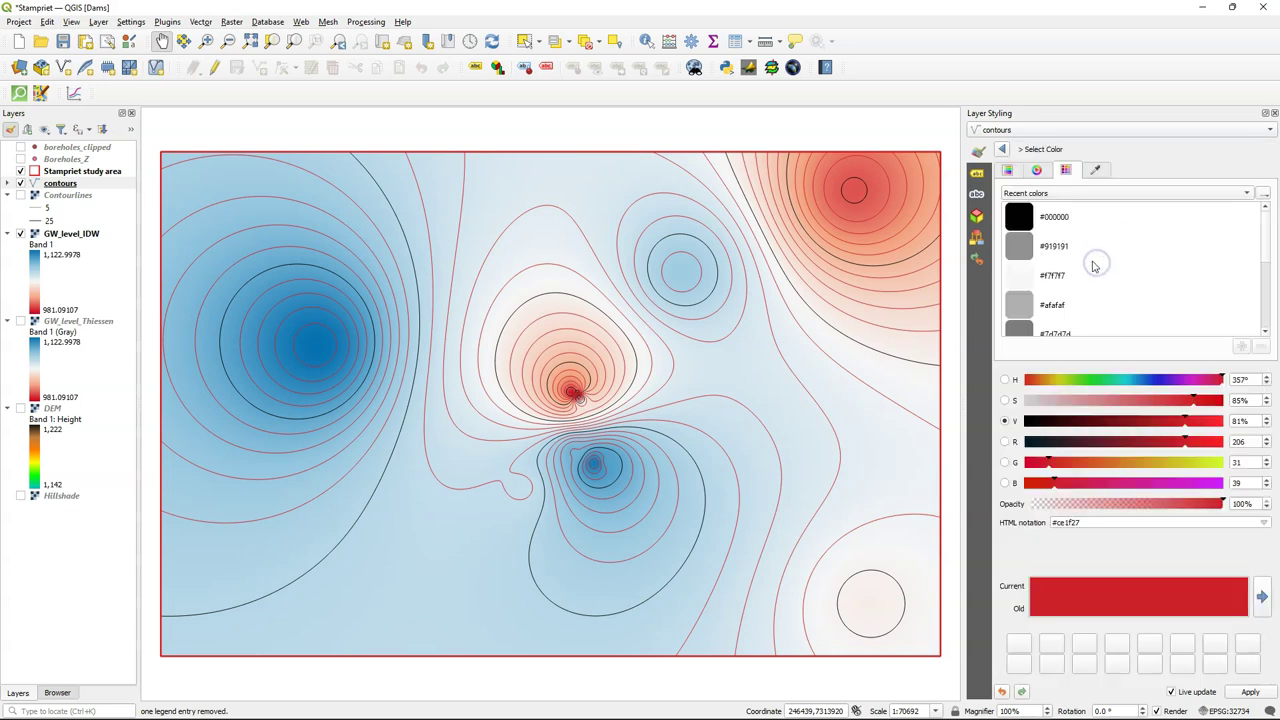
{"action": "left_click", "coordinate": [1024, 249]}
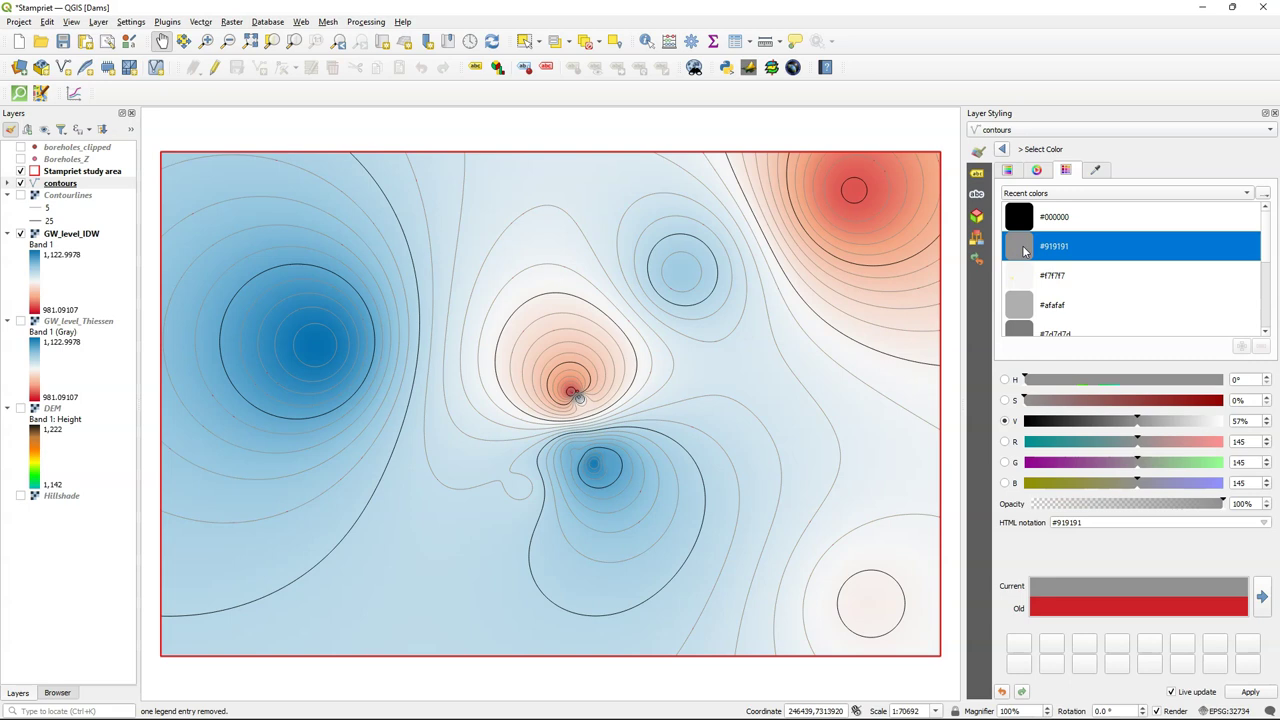
{"action": "left_click", "coordinate": [1003, 150]}
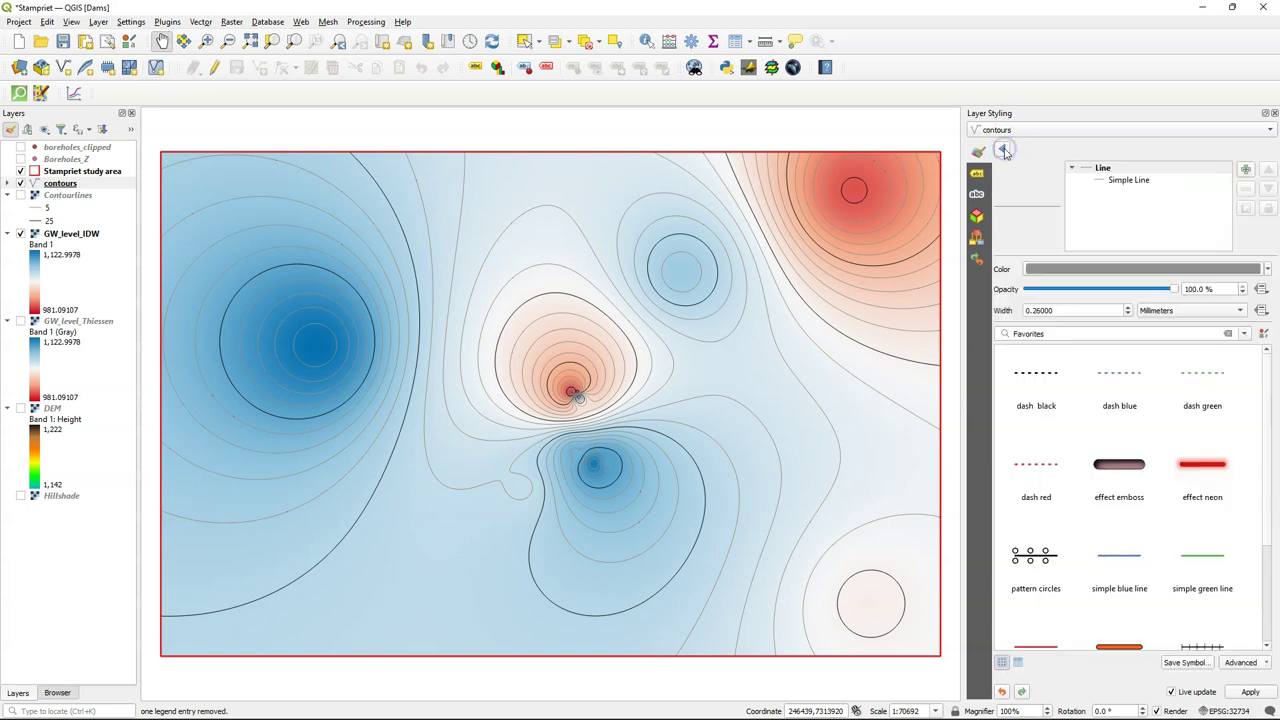
{"action": "left_click", "coordinate": [1040, 408]}
Turn on Single Labels for the contours using the Z field as label value
{"action": "left_click", "coordinate": [977, 177]}
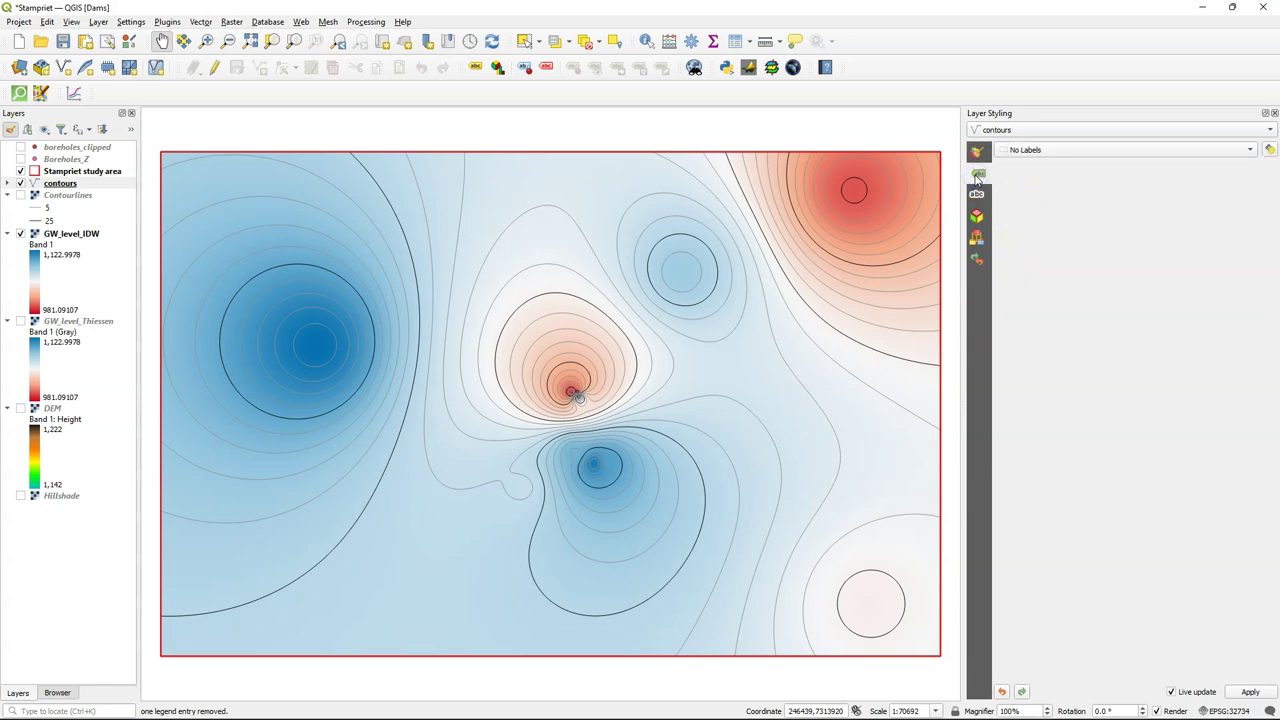
{"action": "left_click", "coordinate": [1035, 152]}
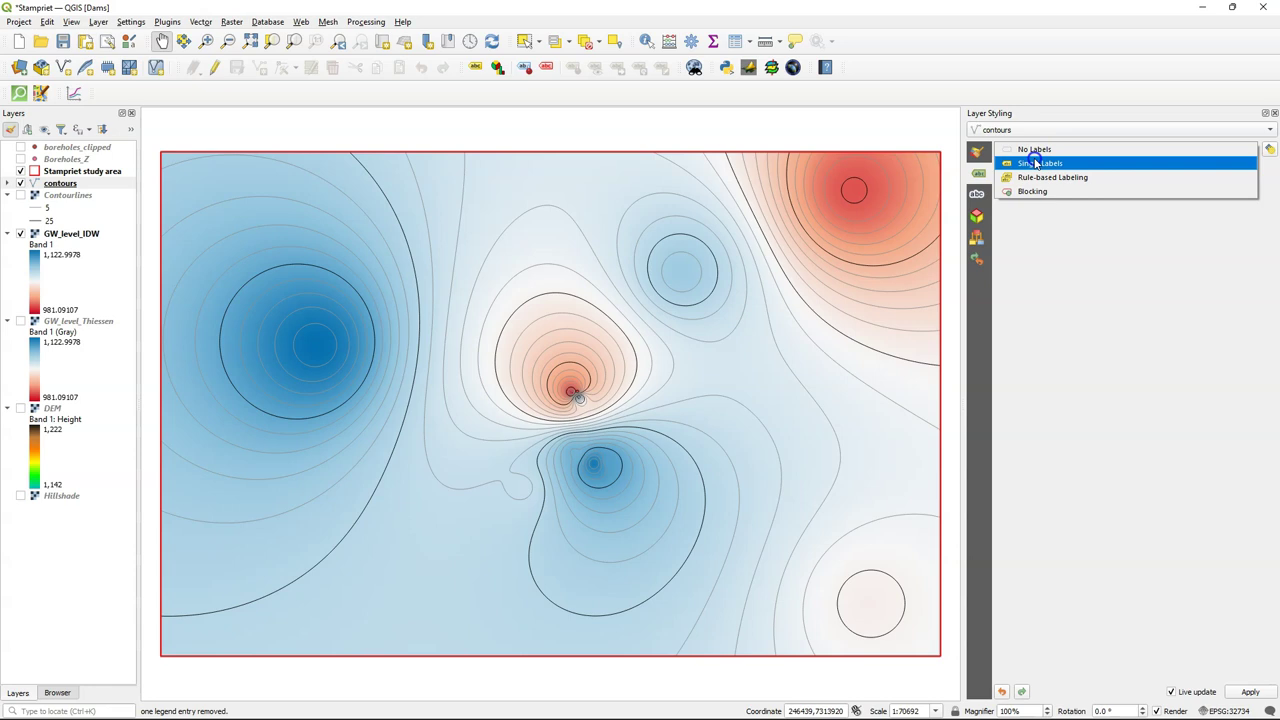
{"action": "left_click", "coordinate": [1036, 164]}
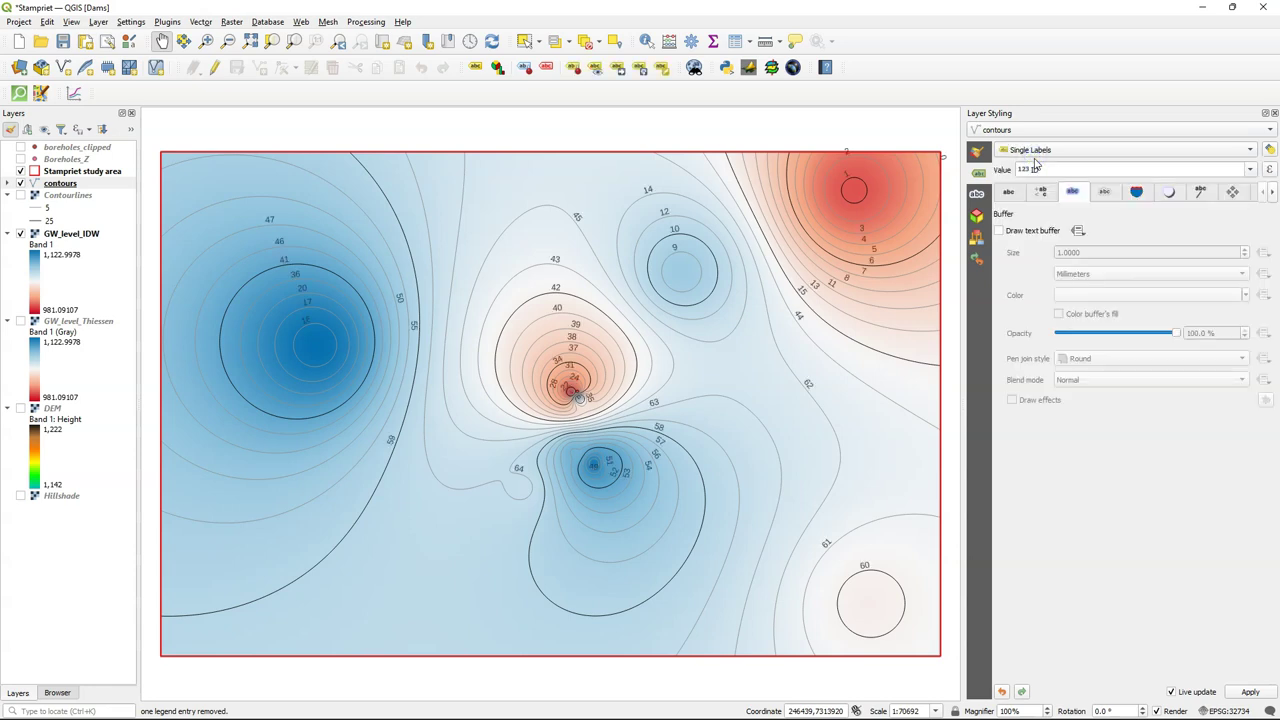
{"action": "left_click", "coordinate": [1250, 170]}
{"action": "left_click", "coordinate": [1035, 181]}
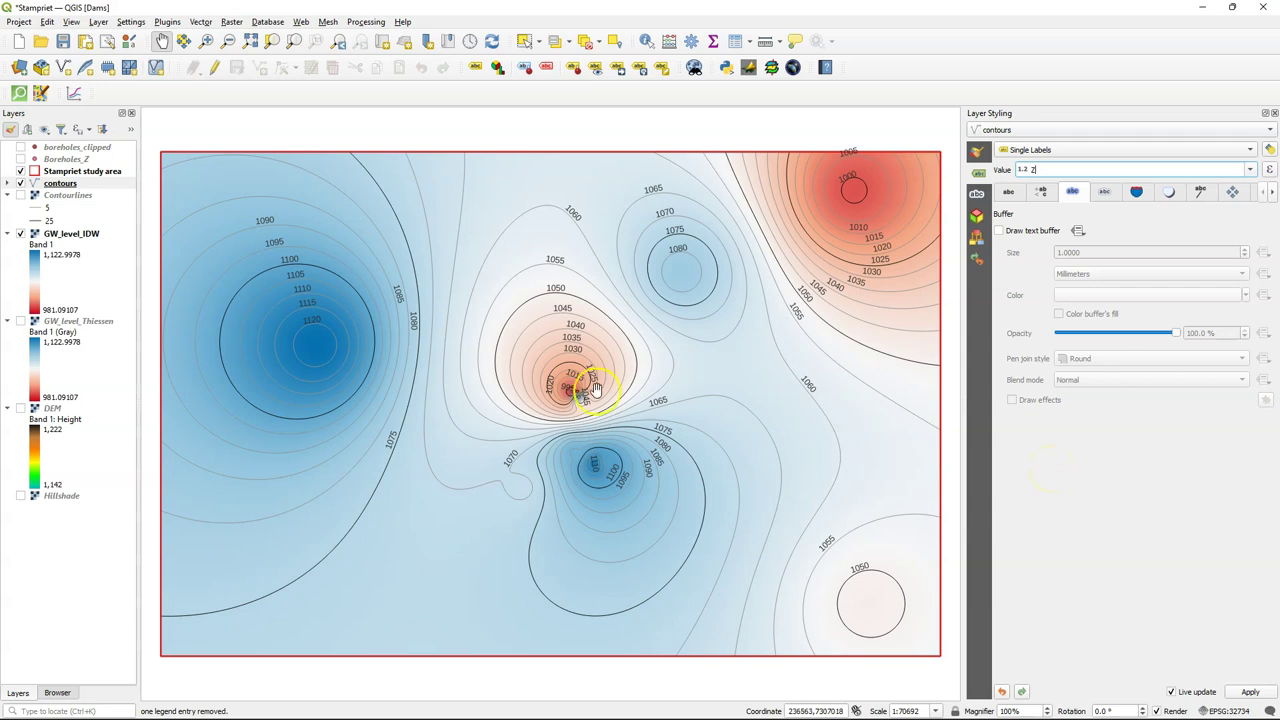
Set label placement to Curved mode, positioned on the contour lines
{"action": "left_click", "coordinate": [1233, 192]}
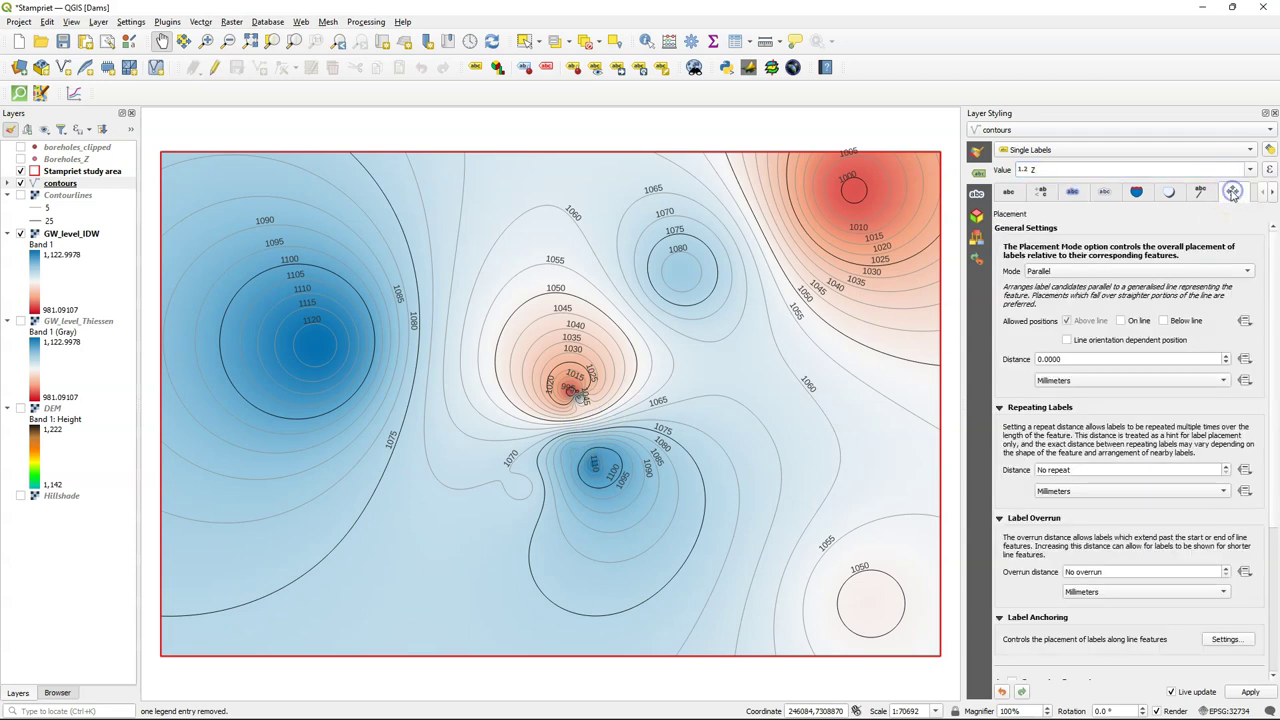
{"action": "left_click", "coordinate": [1060, 271]}
{"action": "left_click", "coordinate": [1055, 287]}
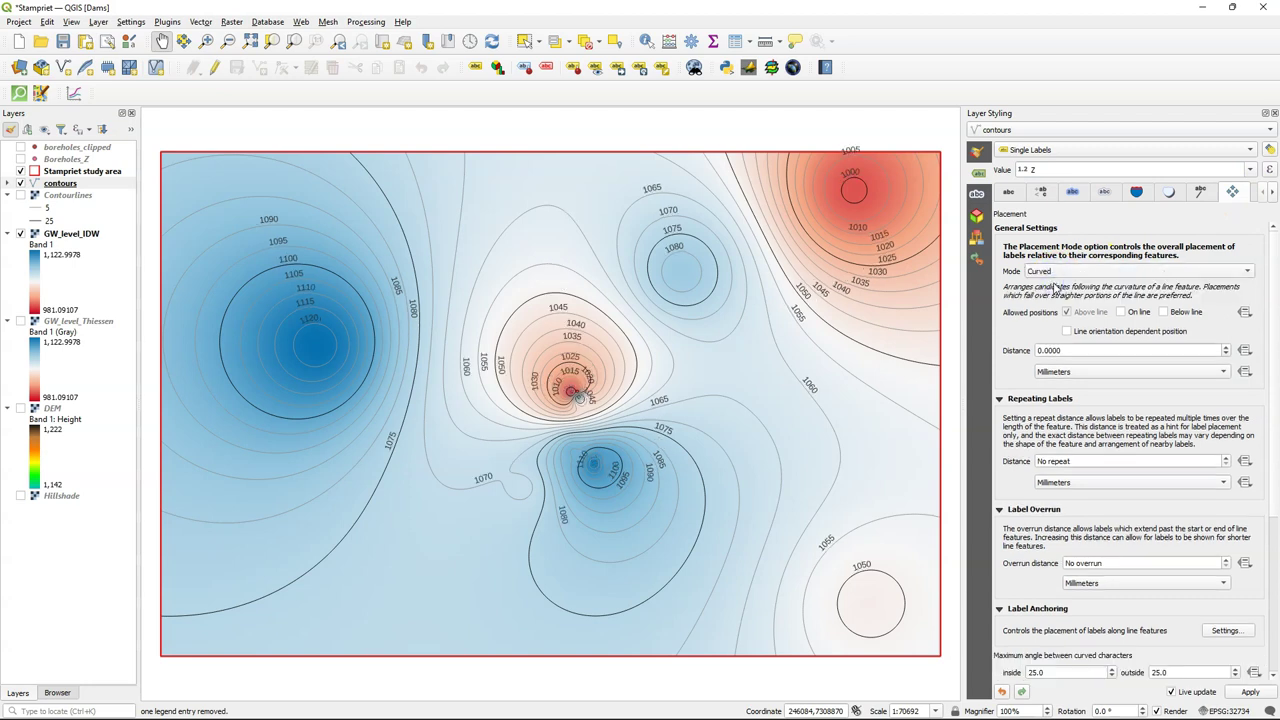
{"action": "left_click", "coordinate": [1128, 315]}
{"action": "left_click", "coordinate": [1067, 313]}
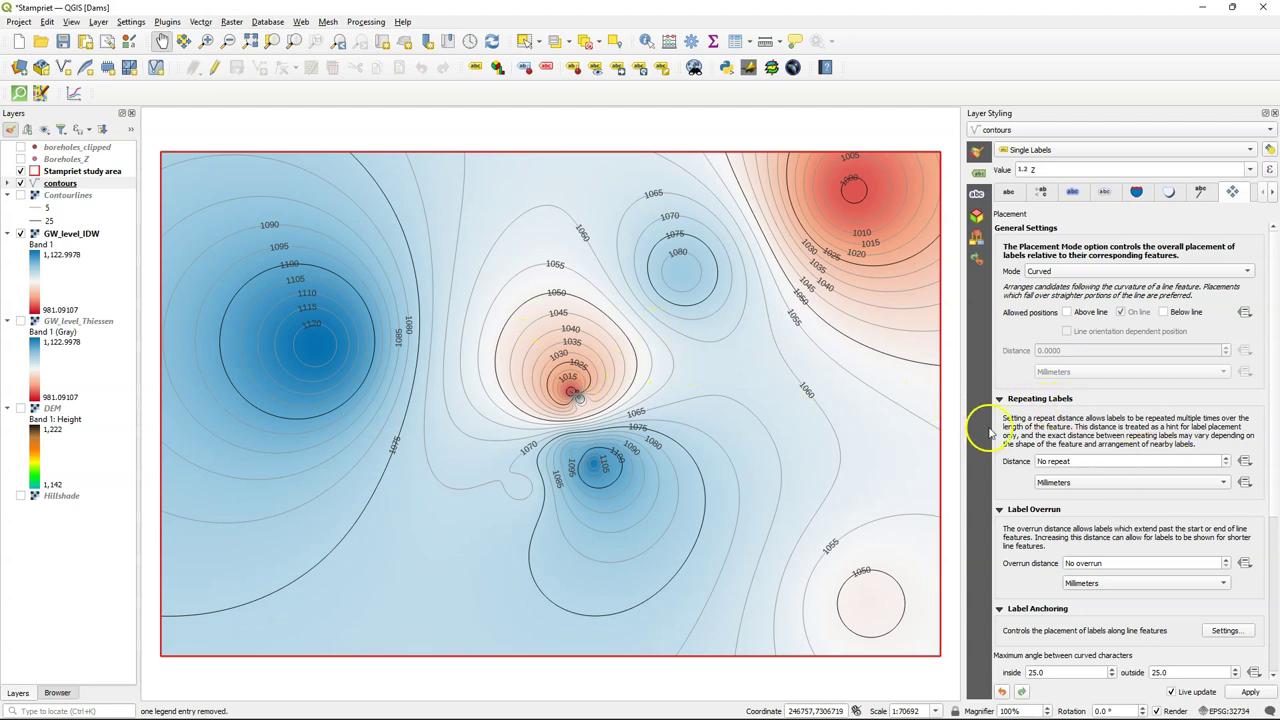
Set the repeating labels distance to 150 so labels recur along each line
{"action": "left_click", "coordinate": [1123, 459]}
{"action": "key", "text": "ctrl+a"}
{"action": "key", "text": "BackSpace"}
{"action": "type", "text": "150"}
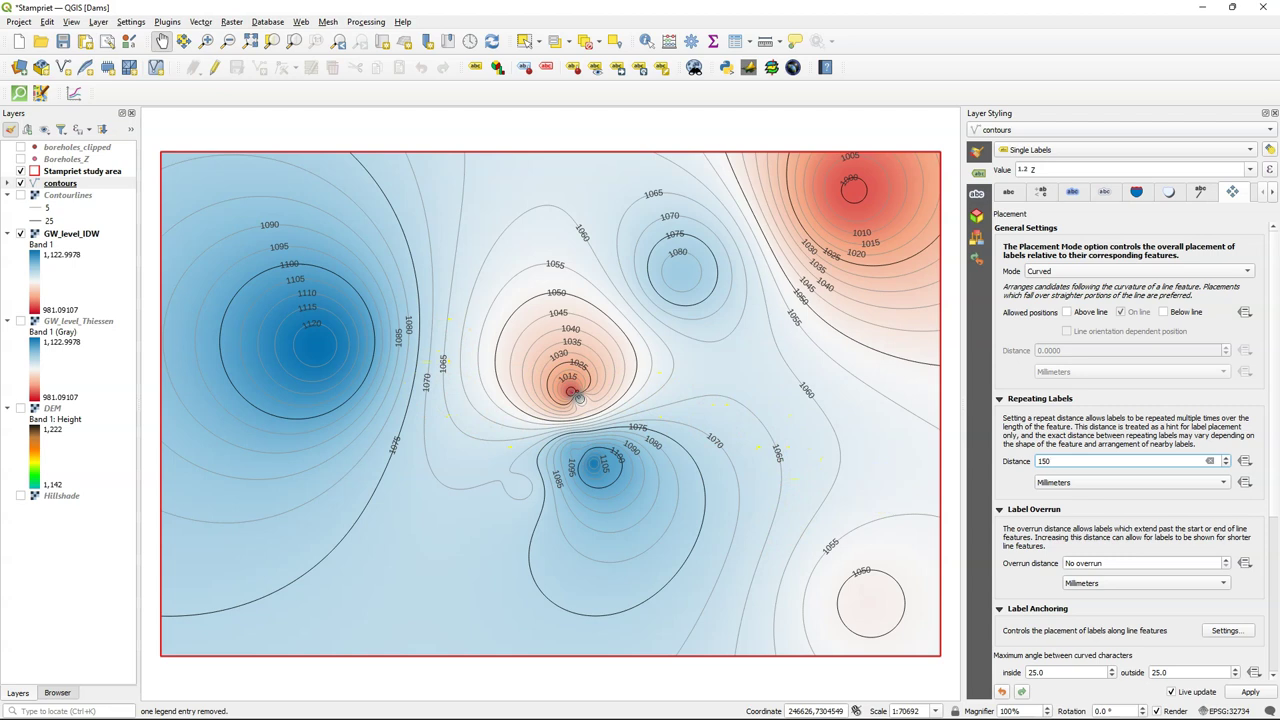
Turn on the label text buffer and shrink its size from 1 to 0.5 millimetres
{"action": "left_click", "coordinate": [1073, 192]}
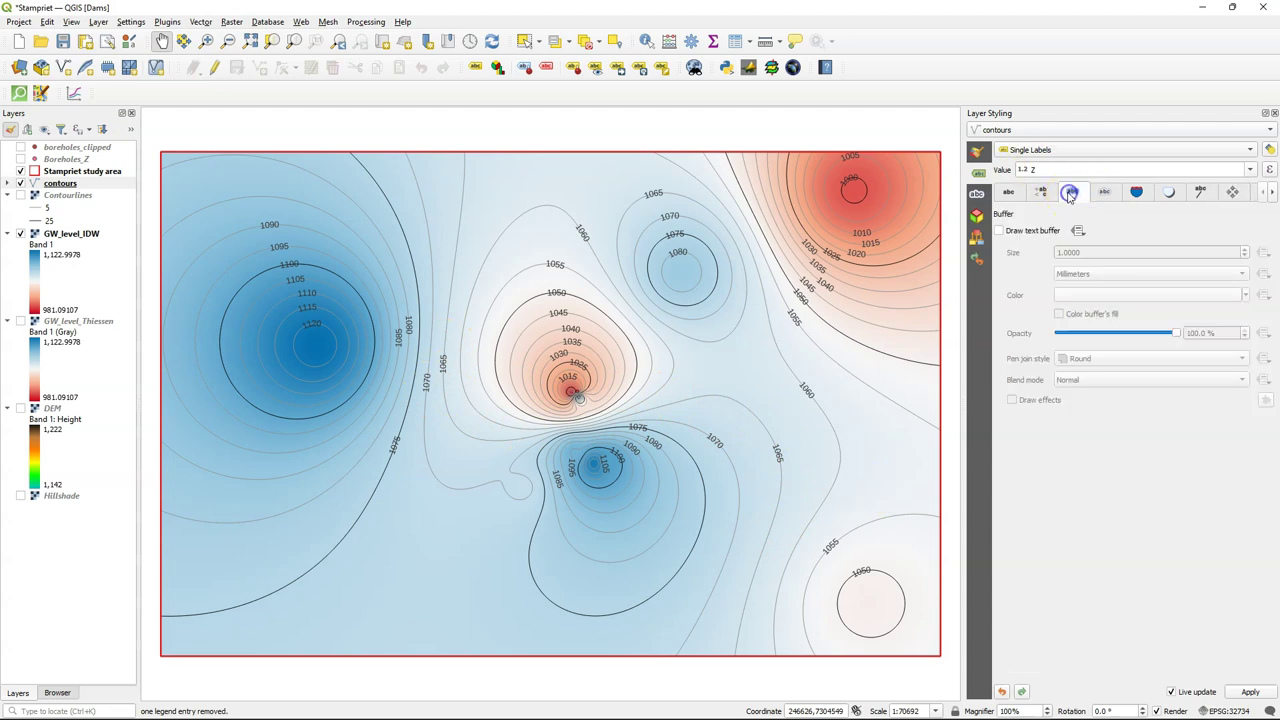
{"action": "left_click", "coordinate": [1002, 233]}
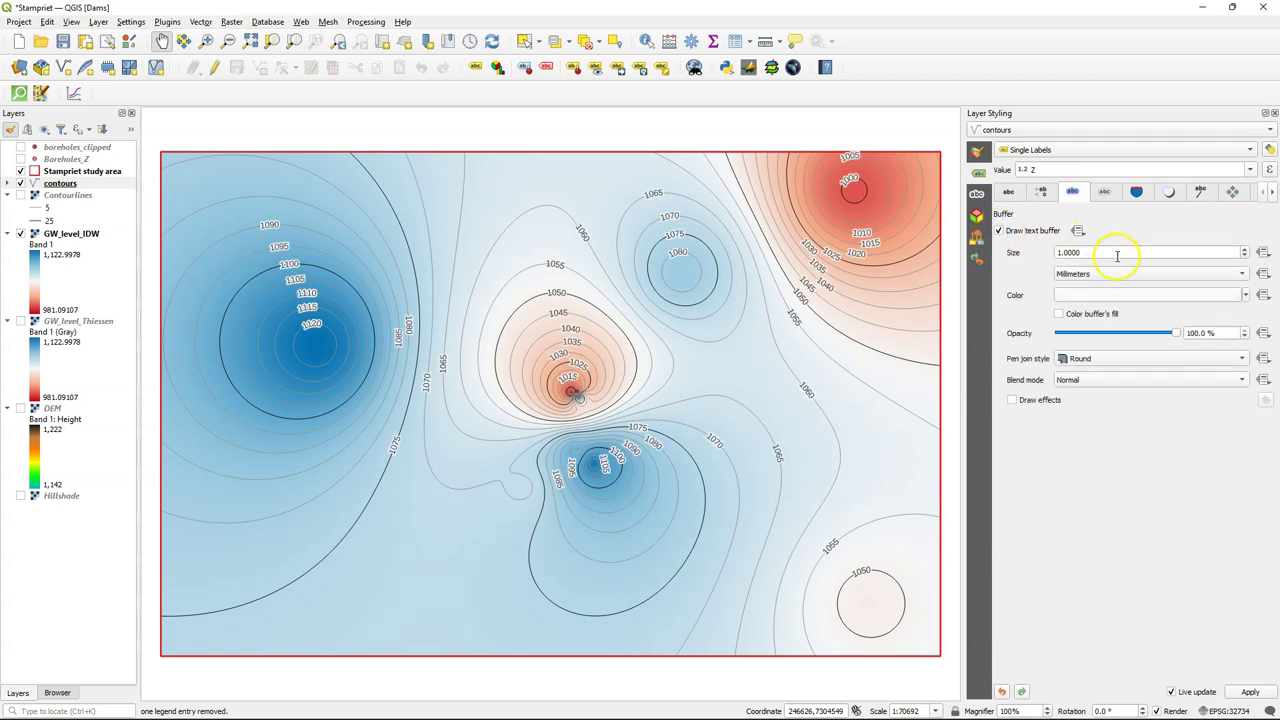
{"action": "left_click", "coordinate": [1245, 257]}
{"action": "left_click", "coordinate": [1245, 257]}
{"action": "left_click", "coordinate": [1245, 257]}
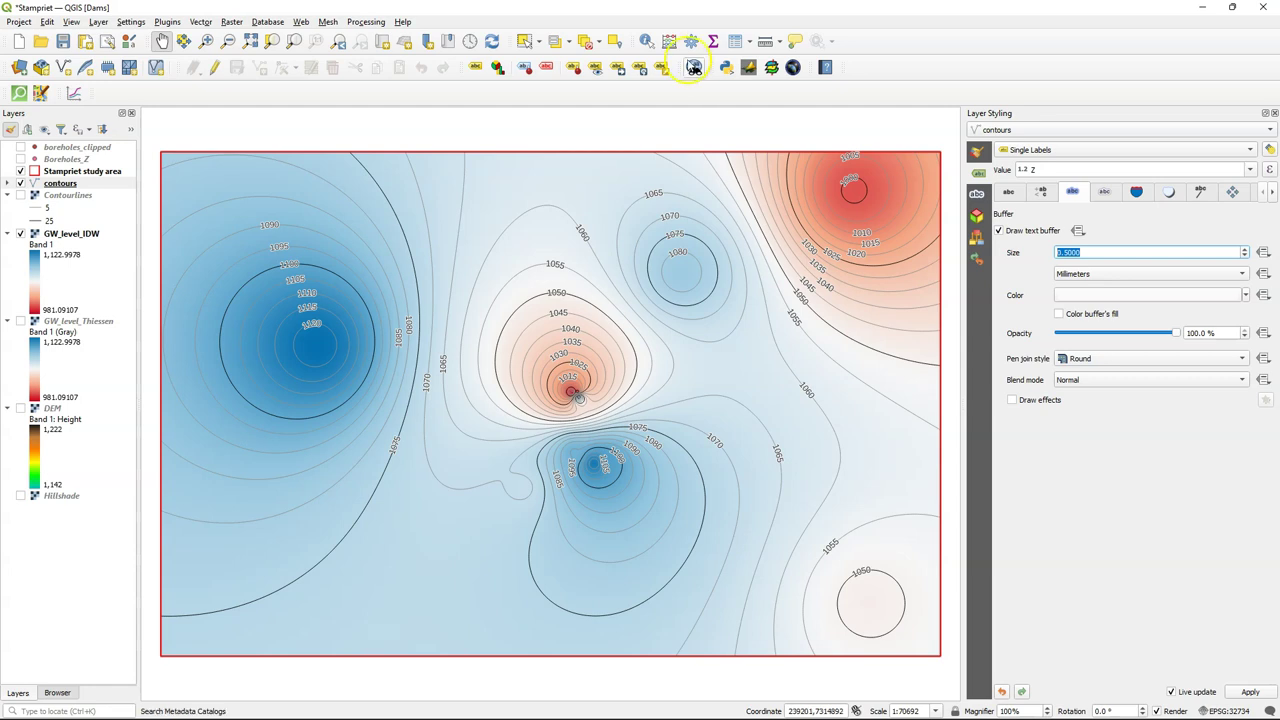
Search the Processing Toolbox for contour tools and select GDAL's Contour Polygons
{"action": "left_click", "coordinate": [691, 42]}
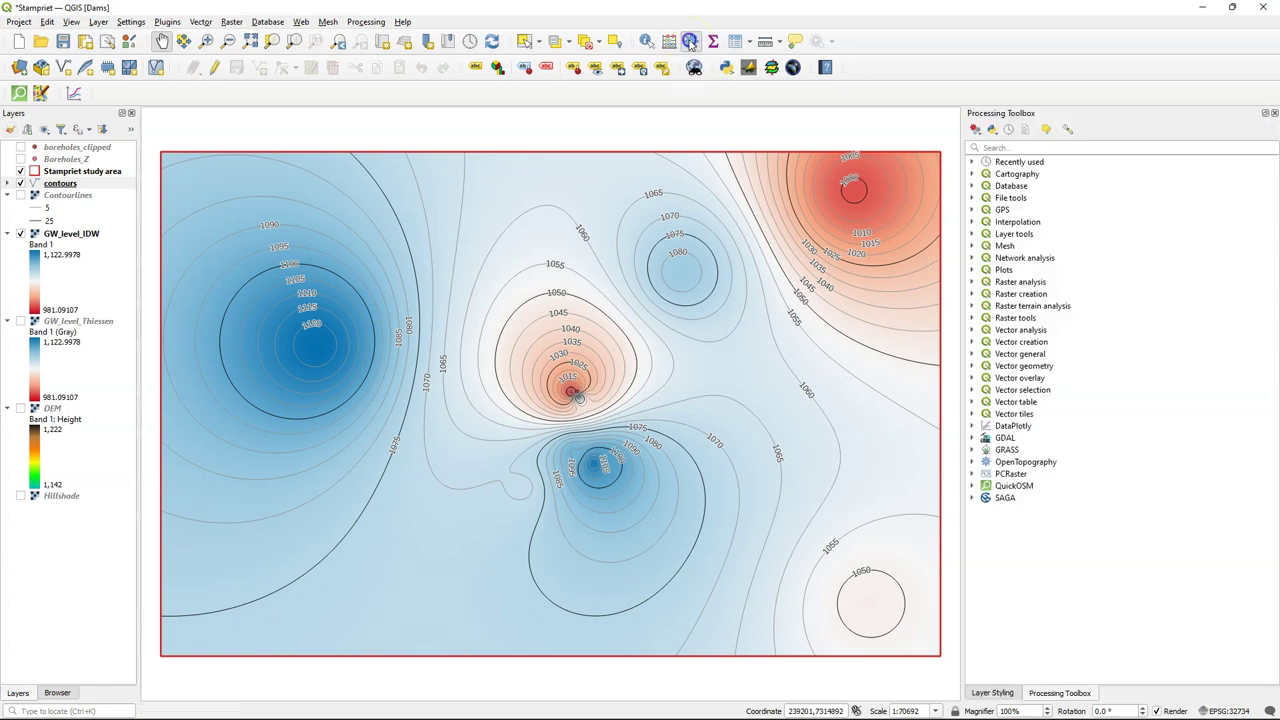
{"action": "left_click", "coordinate": [998, 147]}
{"action": "type", "text": "cont"}
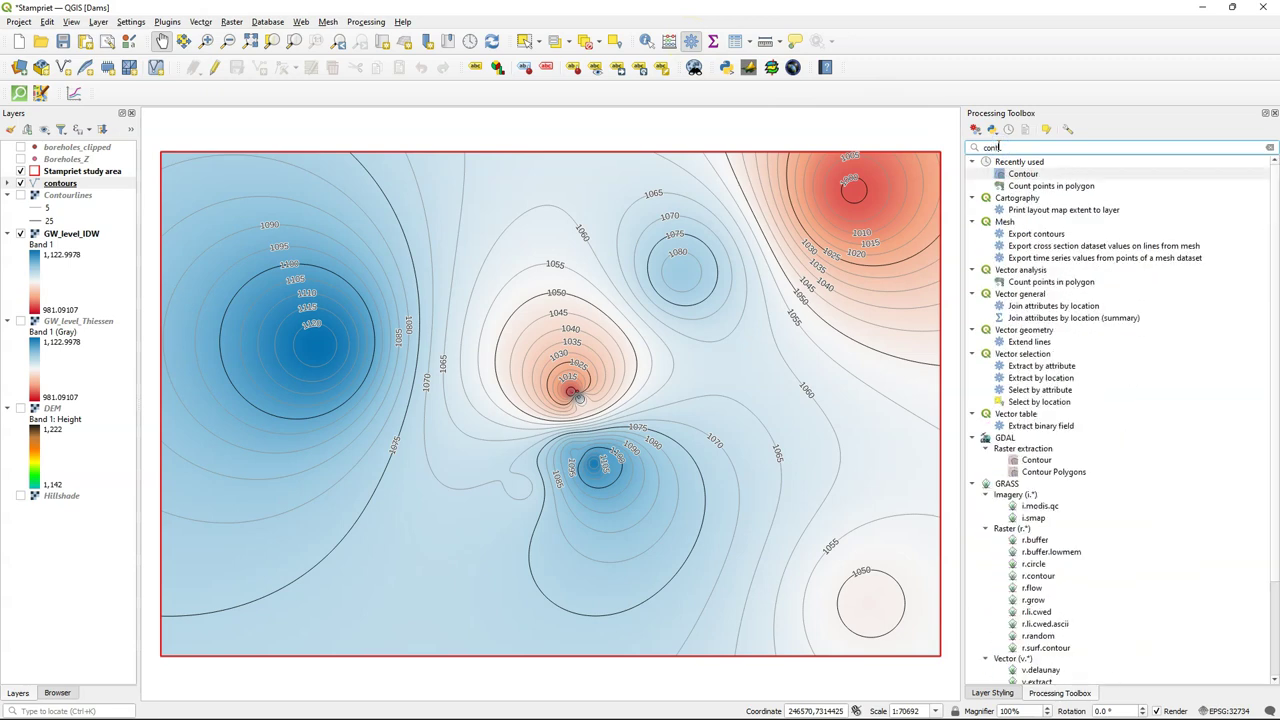
{"action": "type", "text": "uor"}
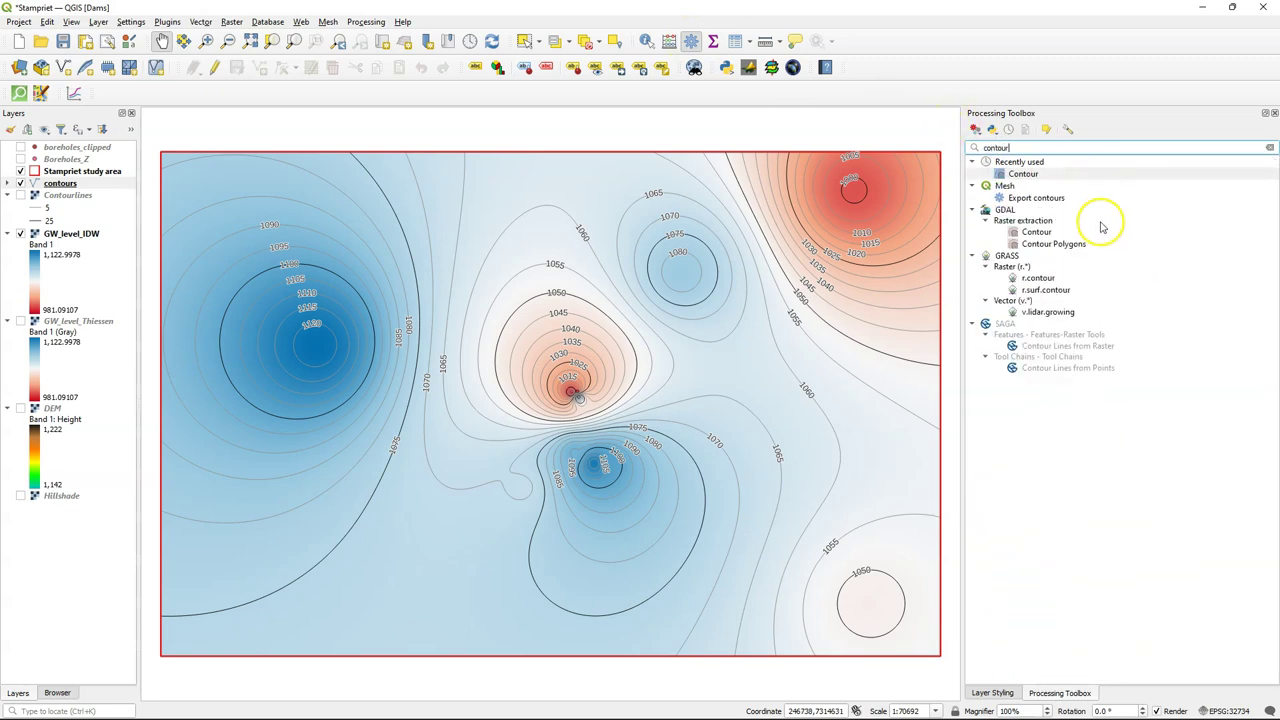
{"action": "left_click", "coordinate": [1012, 236]}
{"action": "double_click", "coordinate": [1048, 240]}
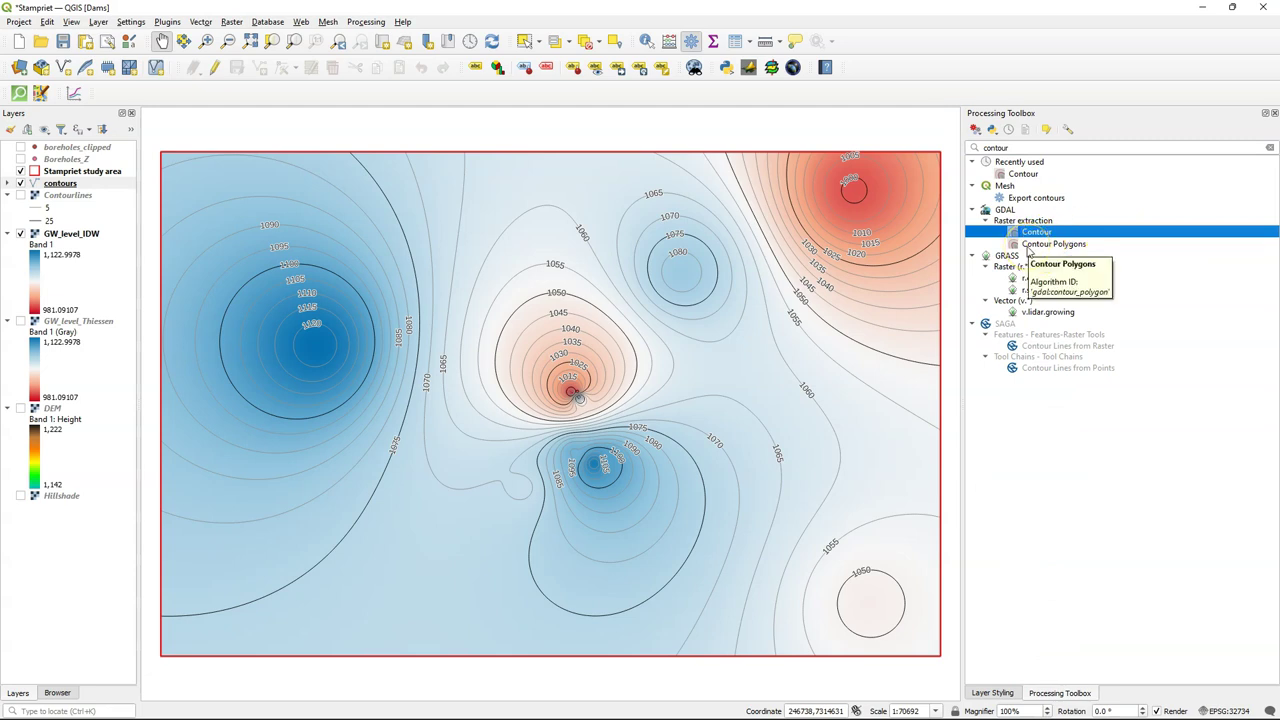
{"action": "left_click", "coordinate": [1040, 245]}
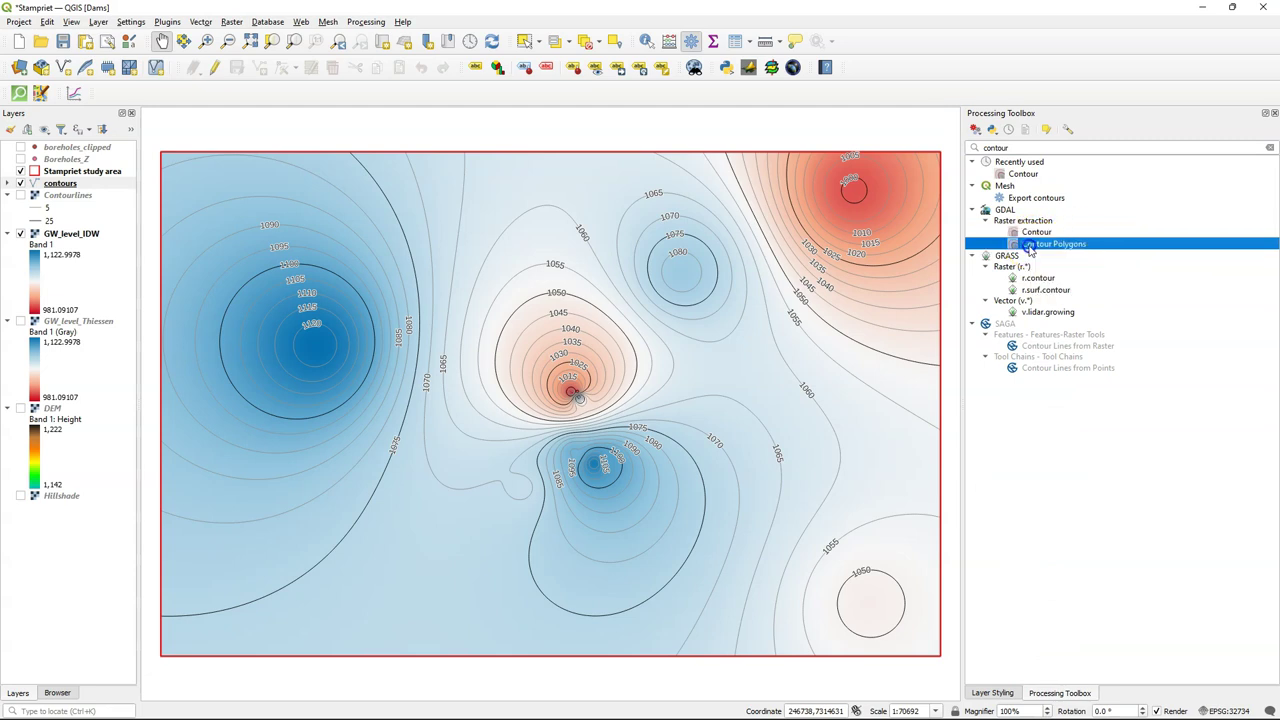